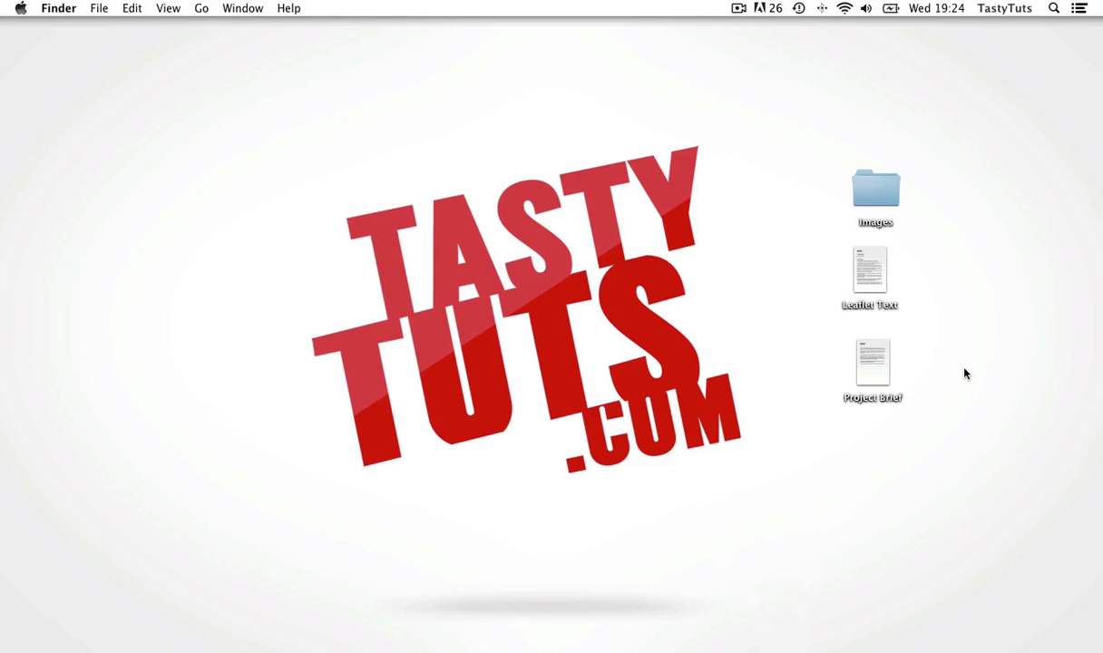
- Review the client files on the desktop, including the images inside the Images folder
click(871, 359)
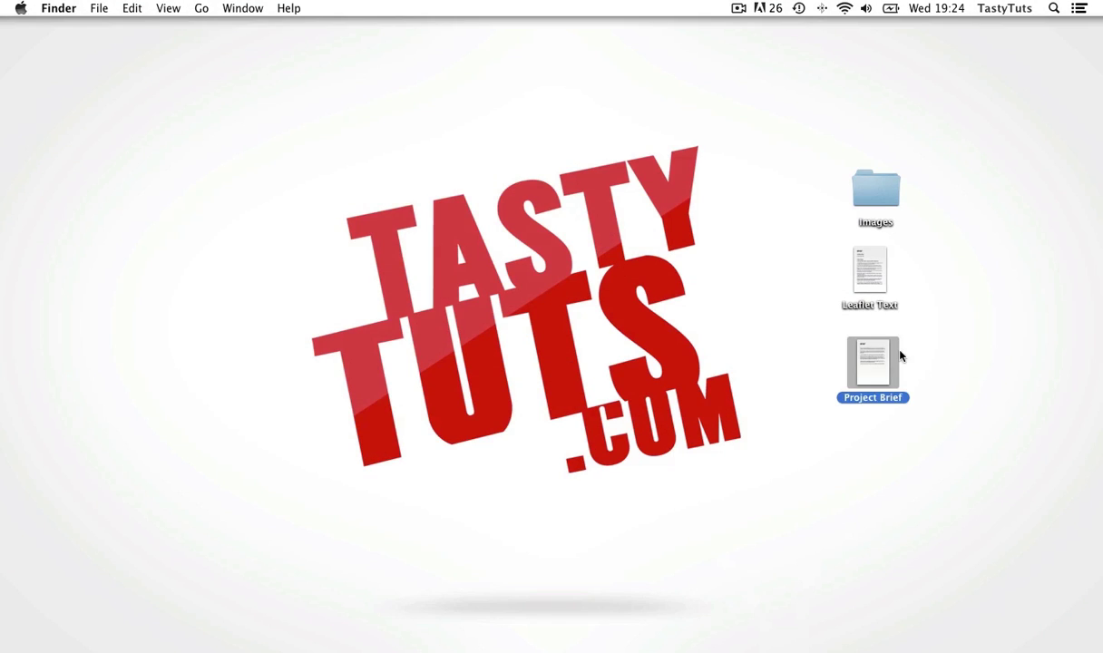
click(862, 263)
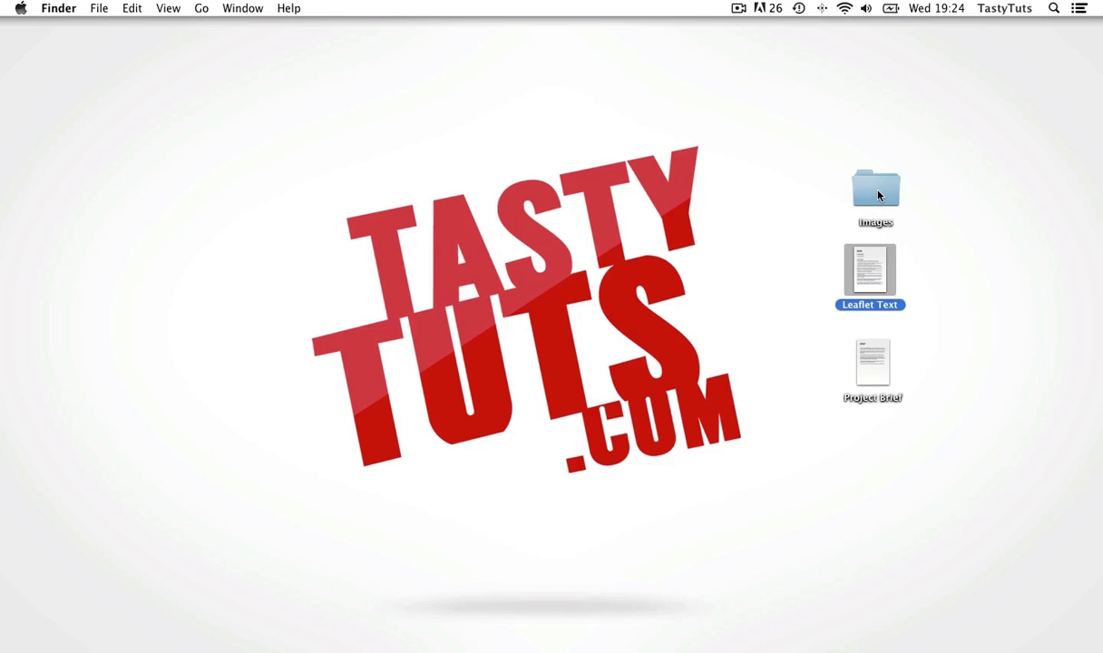
double_click(877, 195)
drag(662, 389, 545, 179)
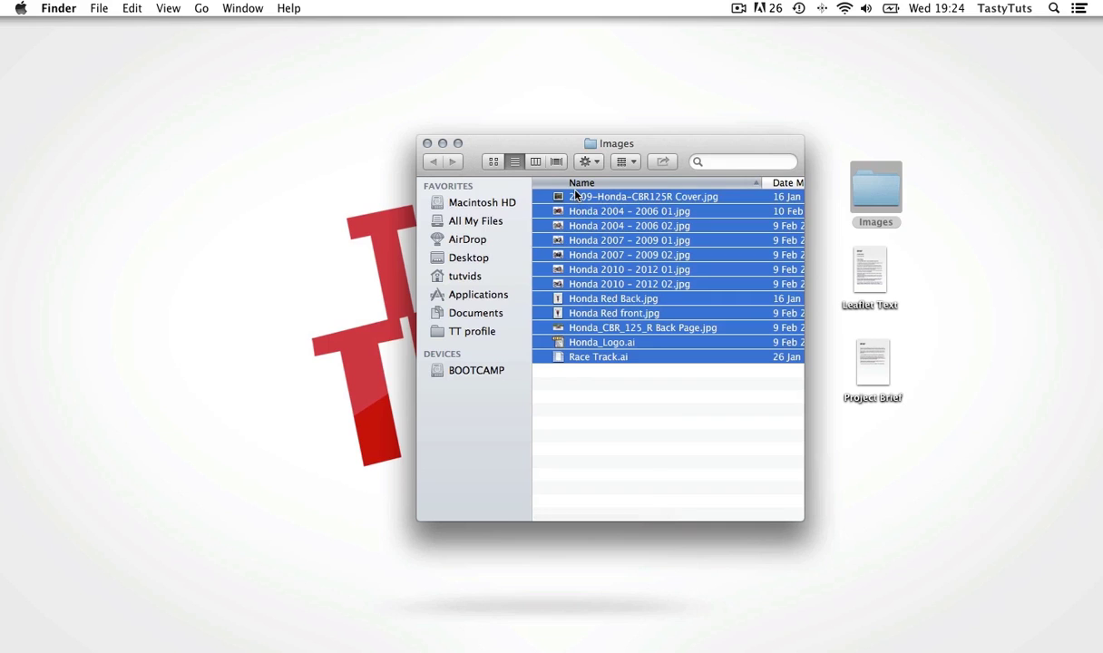
click(426, 143)
drag(996, 185, 830, 410)
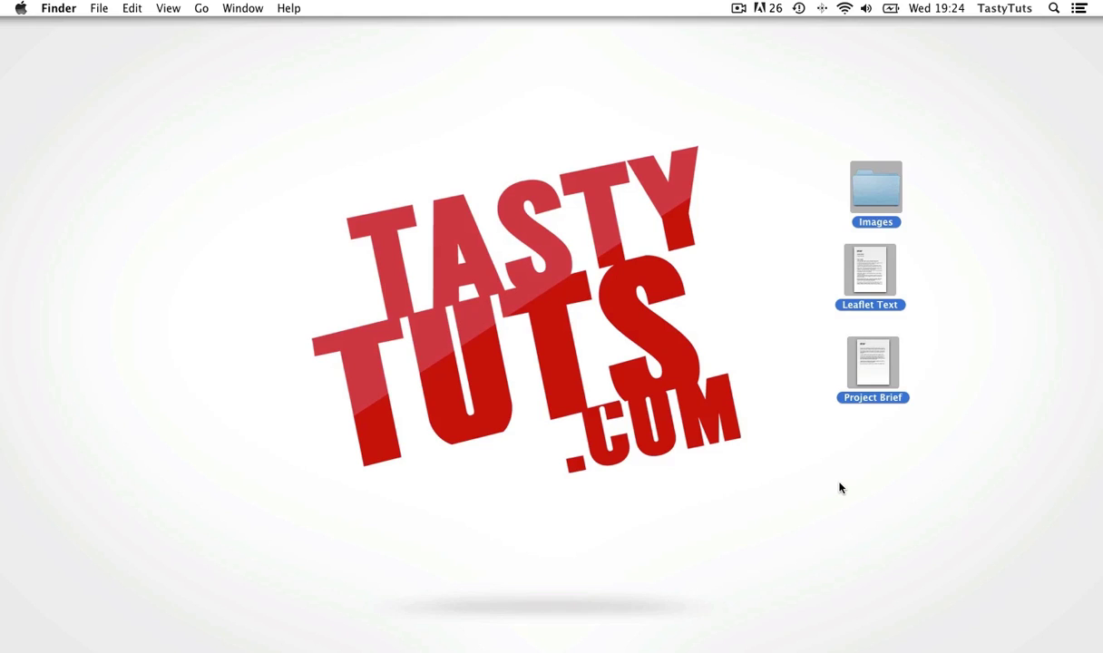
click(876, 466)
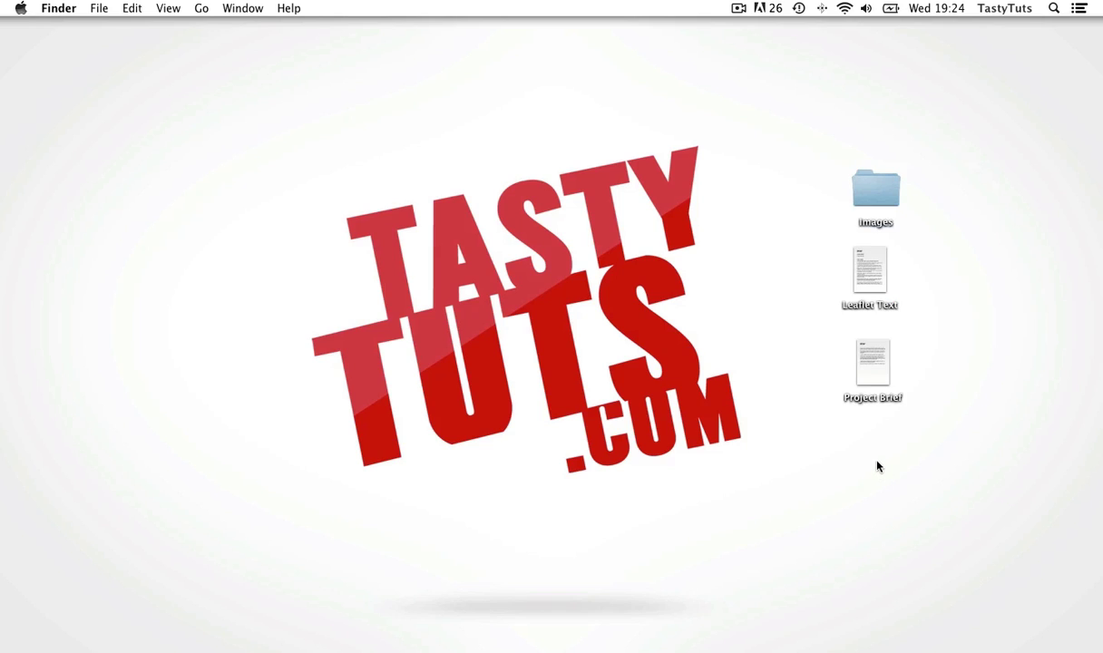
- Create a desktop folder named 'Bike Leaflet' and open it
right_click(178, 204)
click(203, 209)
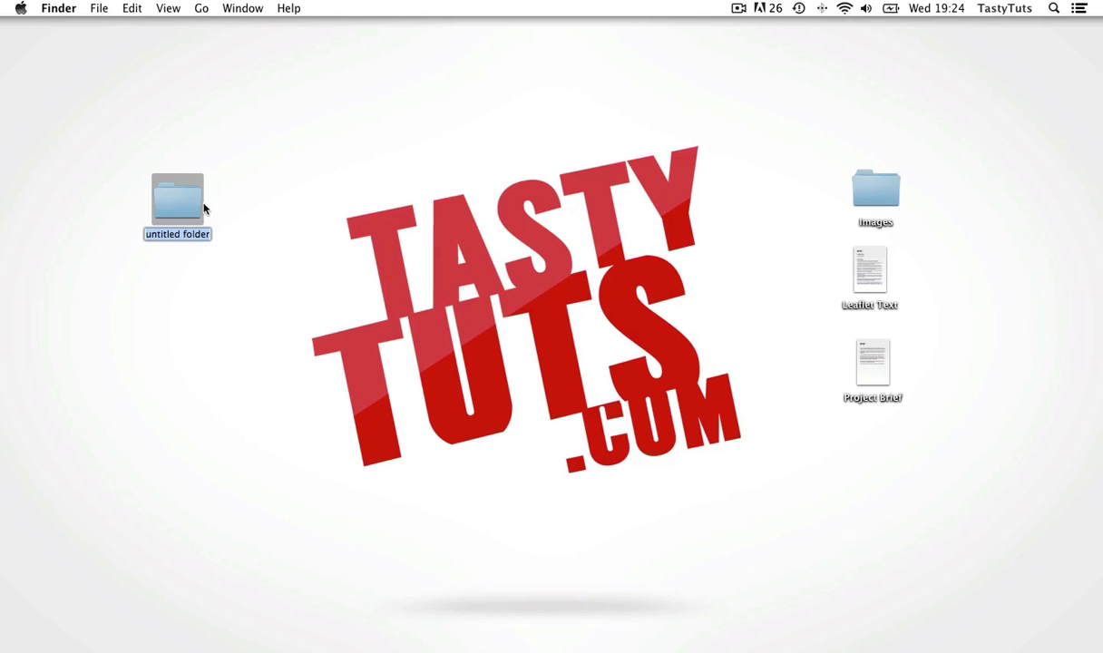
text(Bike )
text(Leaflet)
click(205, 172)
double_click(186, 202)
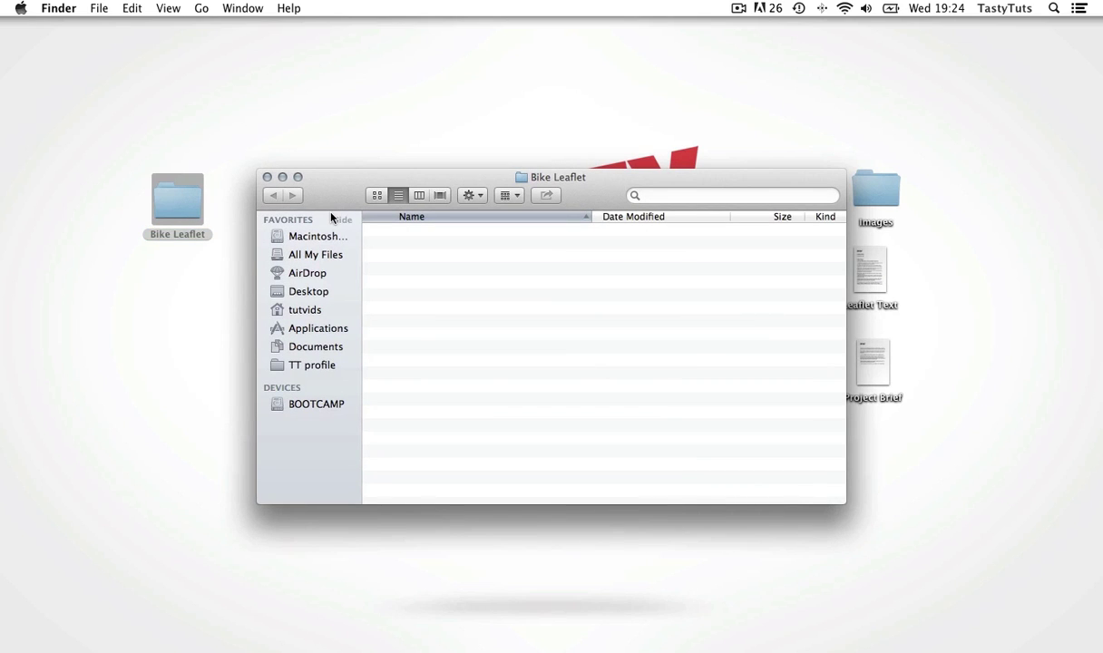
- Add subfolders '01 - Layouts', '02 - Assets' and '03 - Resources'
key(super+shift+n)
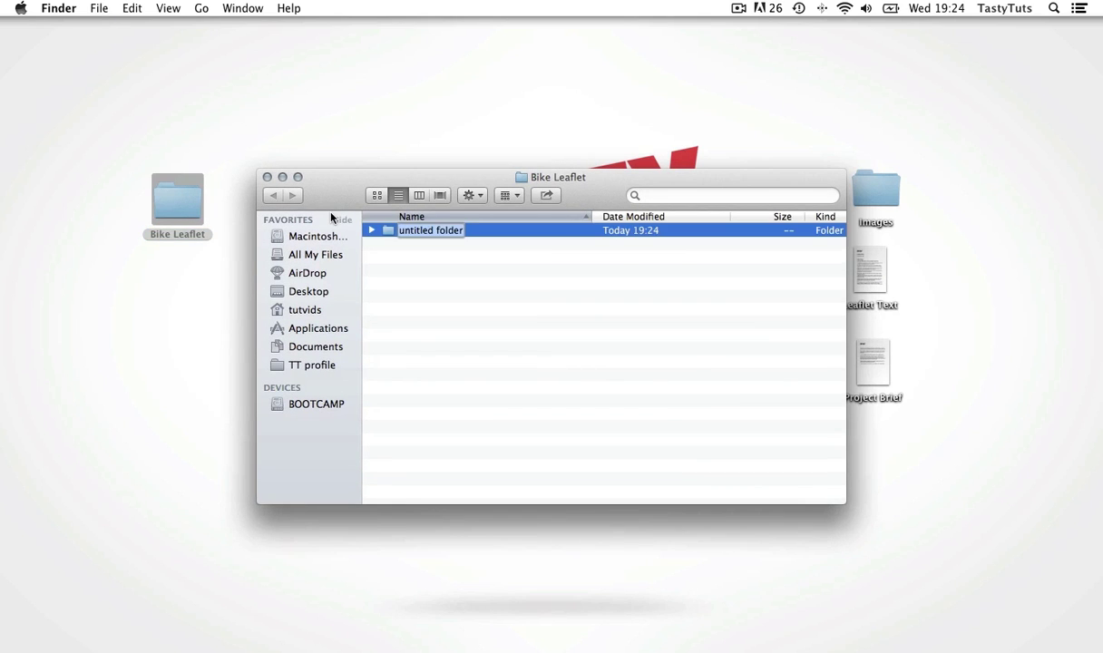
text(01 - Layouts)
key(super+shift+n)
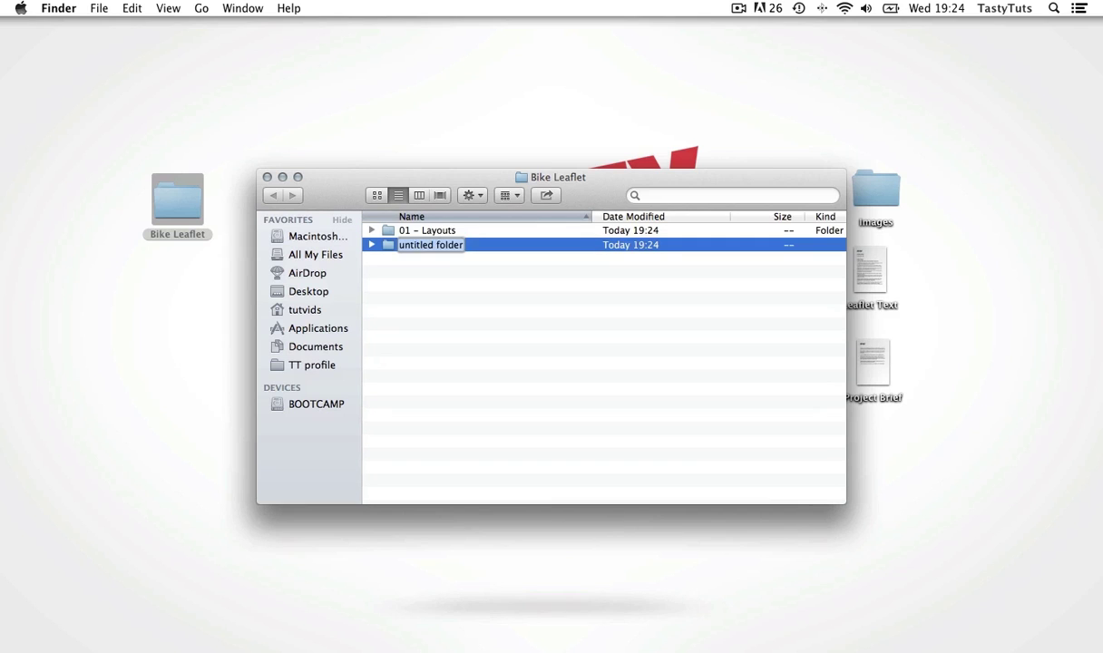
text(02 - Assets)
key(super+shift+n)
text(03)
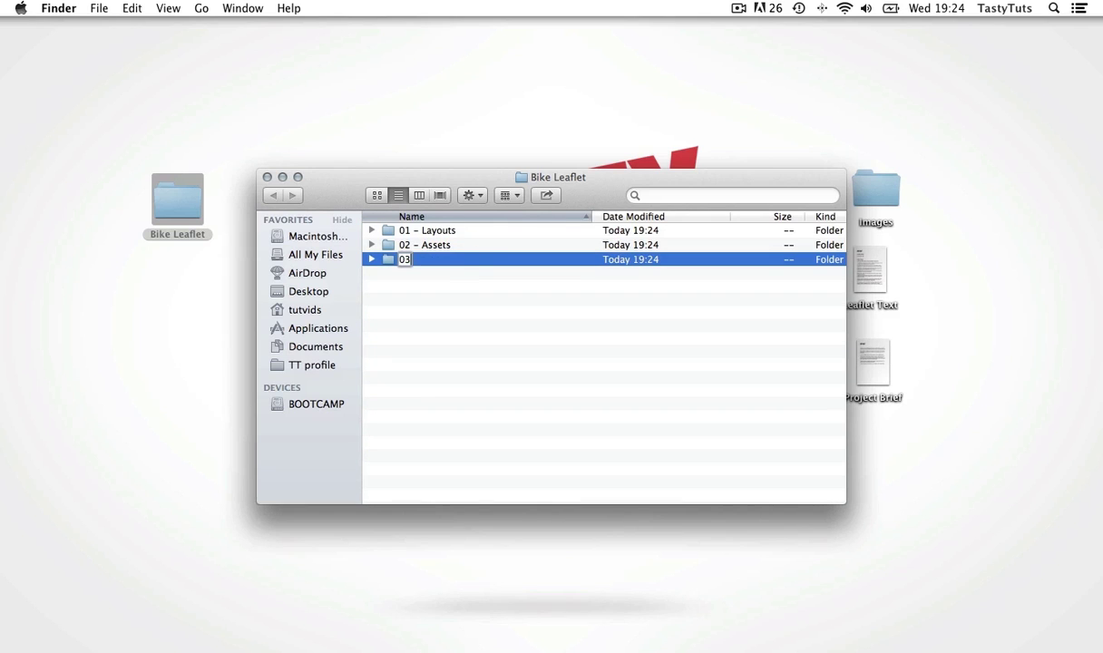
text( - Resources)
- Add subfolders '04 - Scamp/Design', '05 - Low Res PDF' and '06 - High Res PDF'
key(super+shift+n)
text(04)
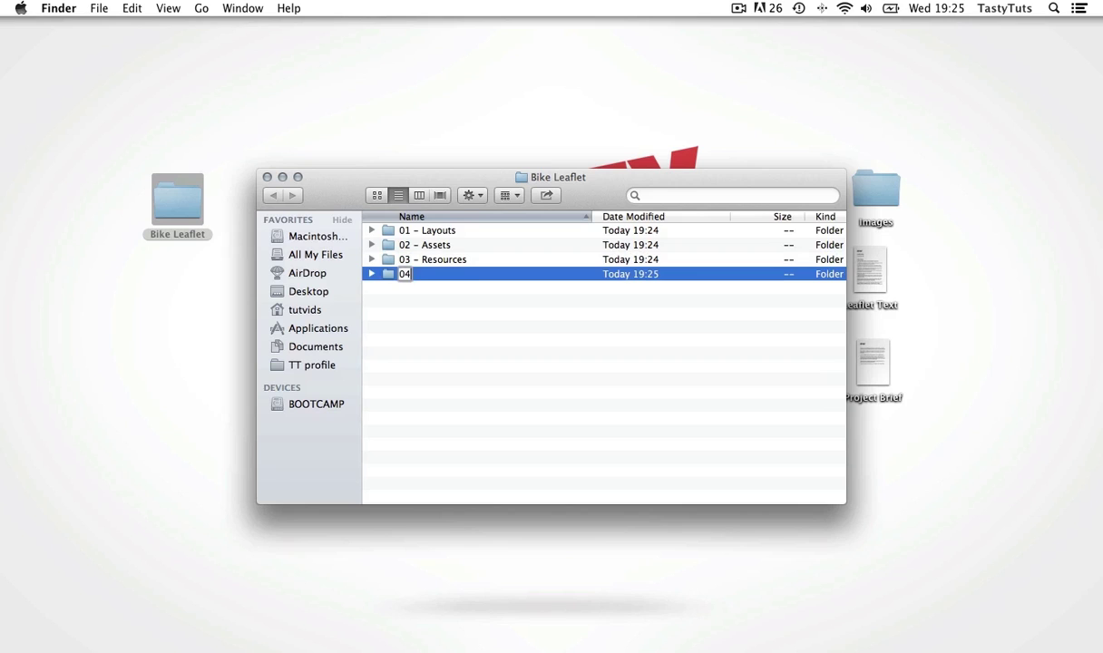
text( - Scamp/Desing)
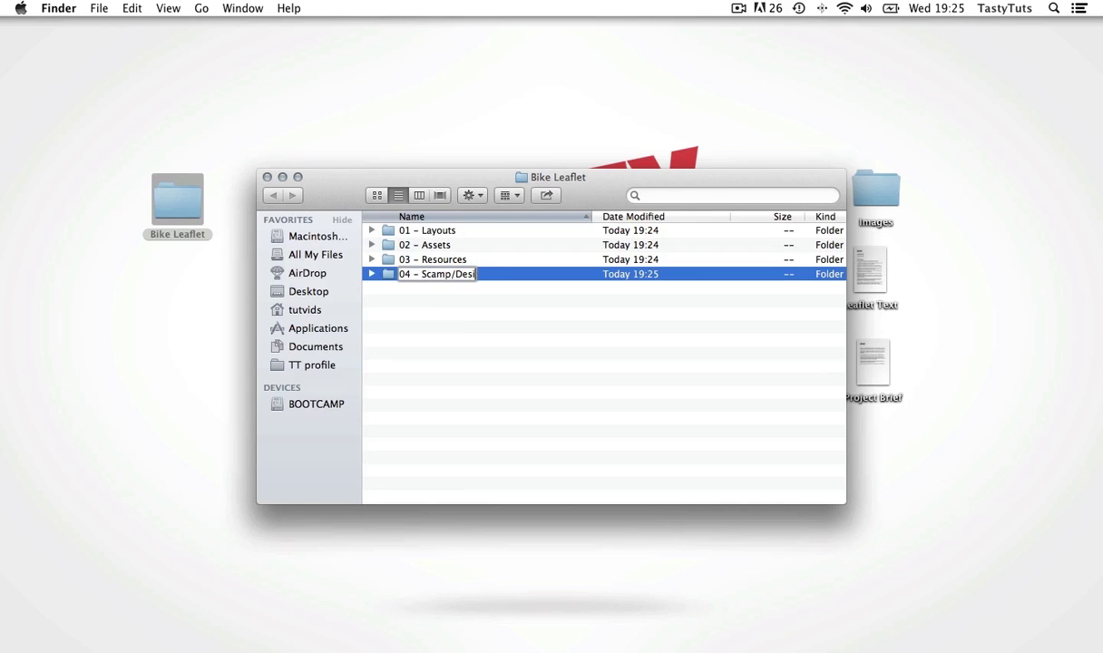
key(BackSpace)
key(BackSpace)
text(gn)
key(Return)
key(super+shift+n)
text(05 - Lo)
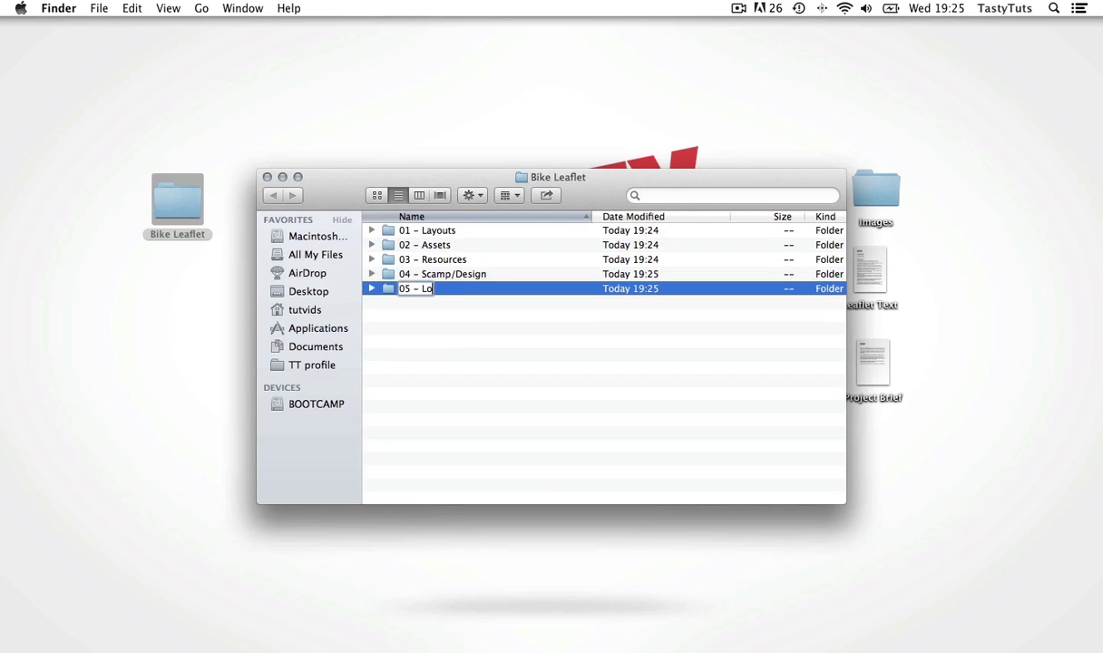
text(w Res PDF)
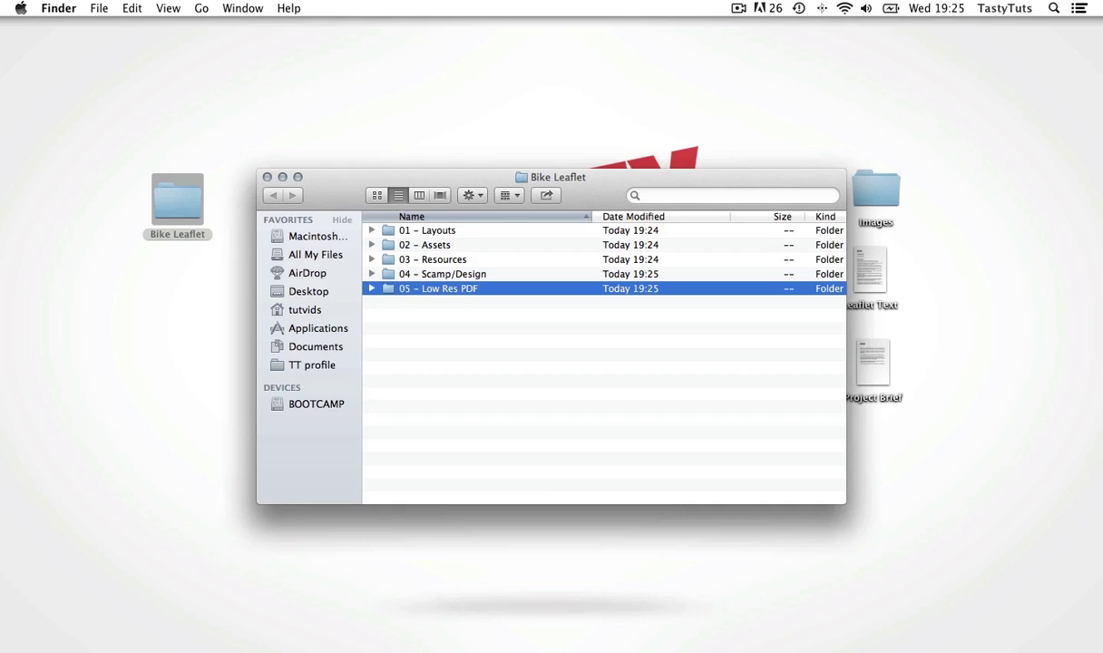
key(Return)
key(super+shift+n)
text(06 - High)
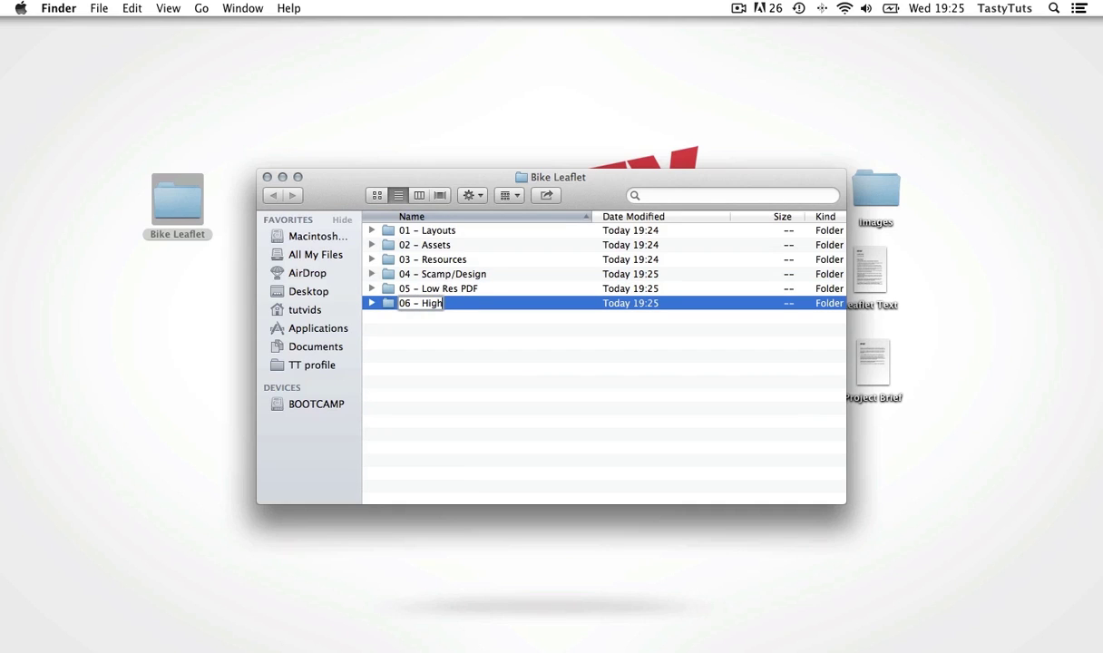
text( Res PDF)
click(489, 411)
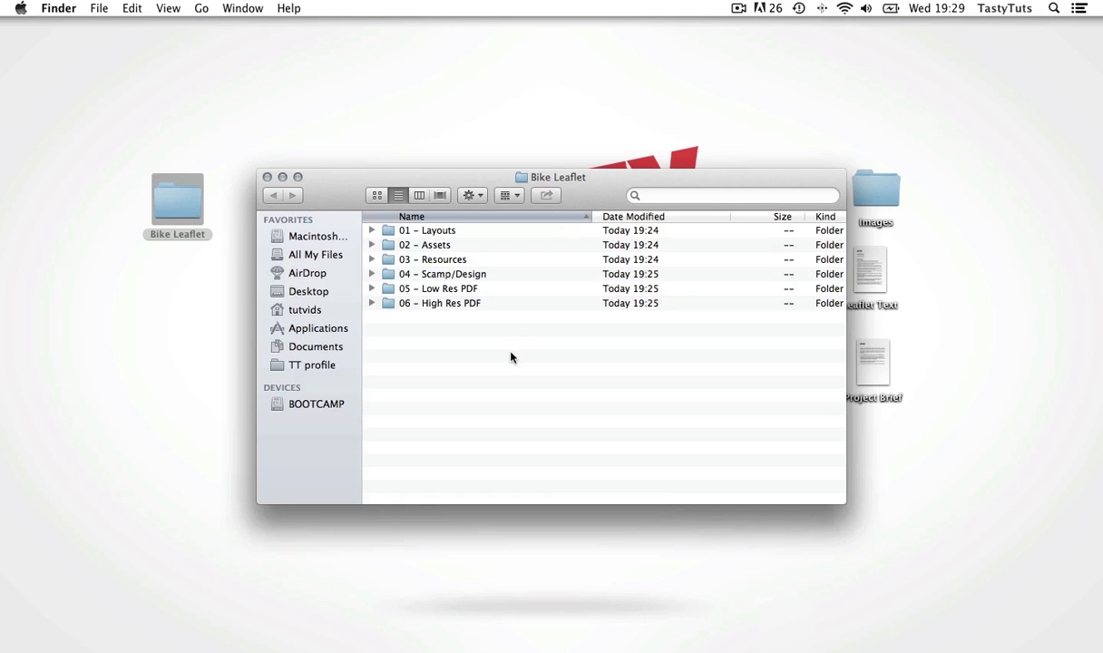
- Open 02 - Assets and create JPG, PSD and AI subfolders
click(429, 247)
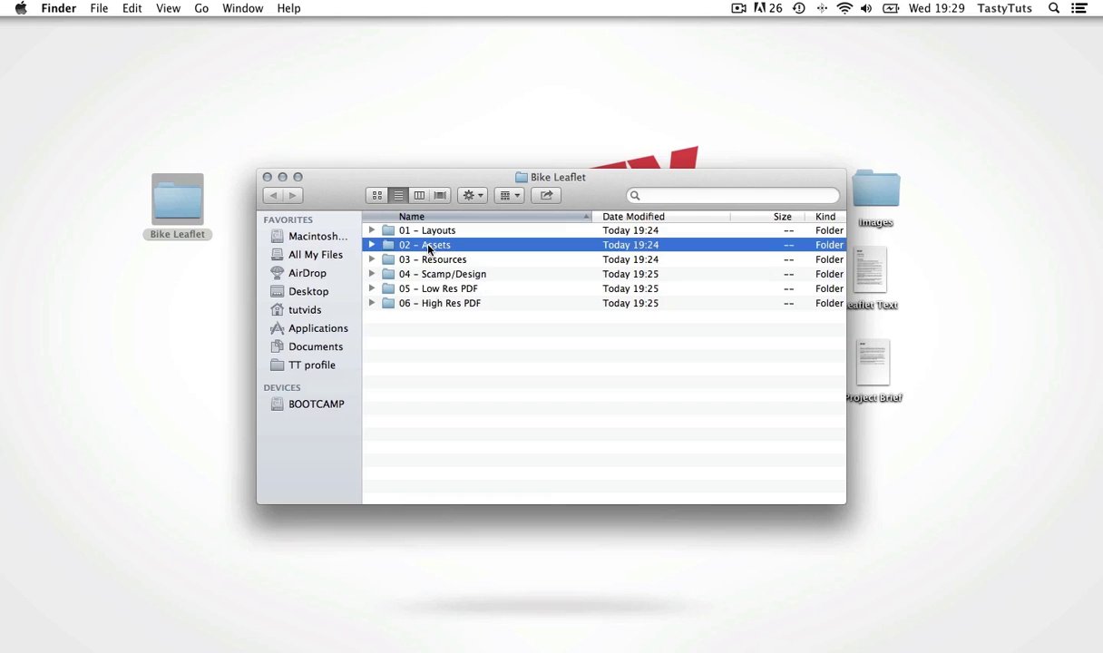
double_click(429, 246)
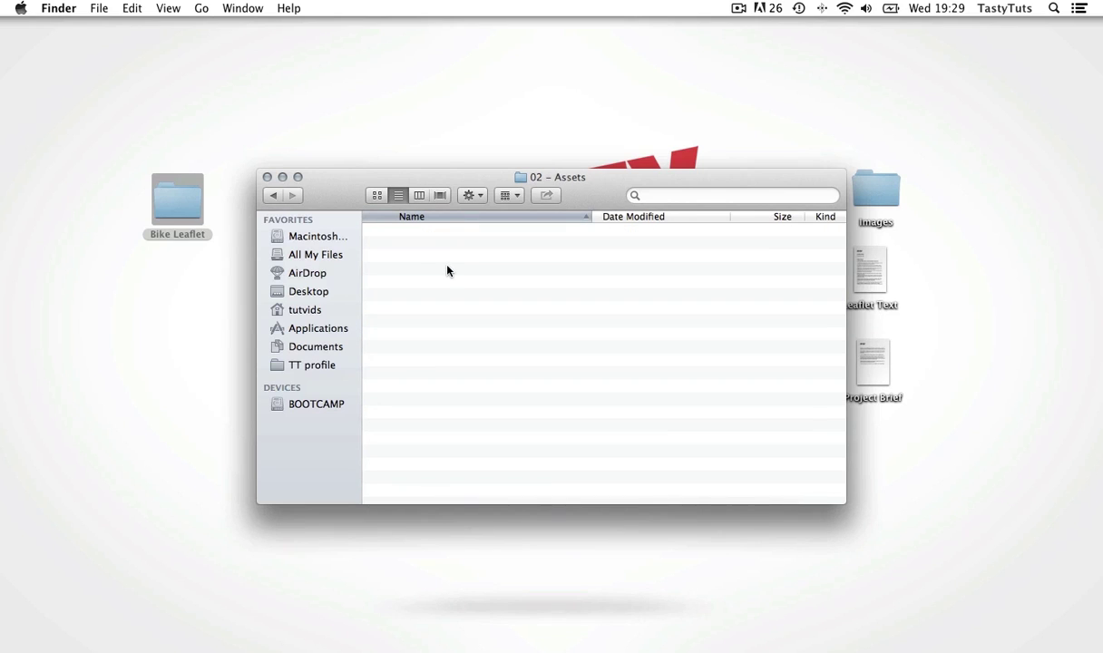
key(super+shift+n)
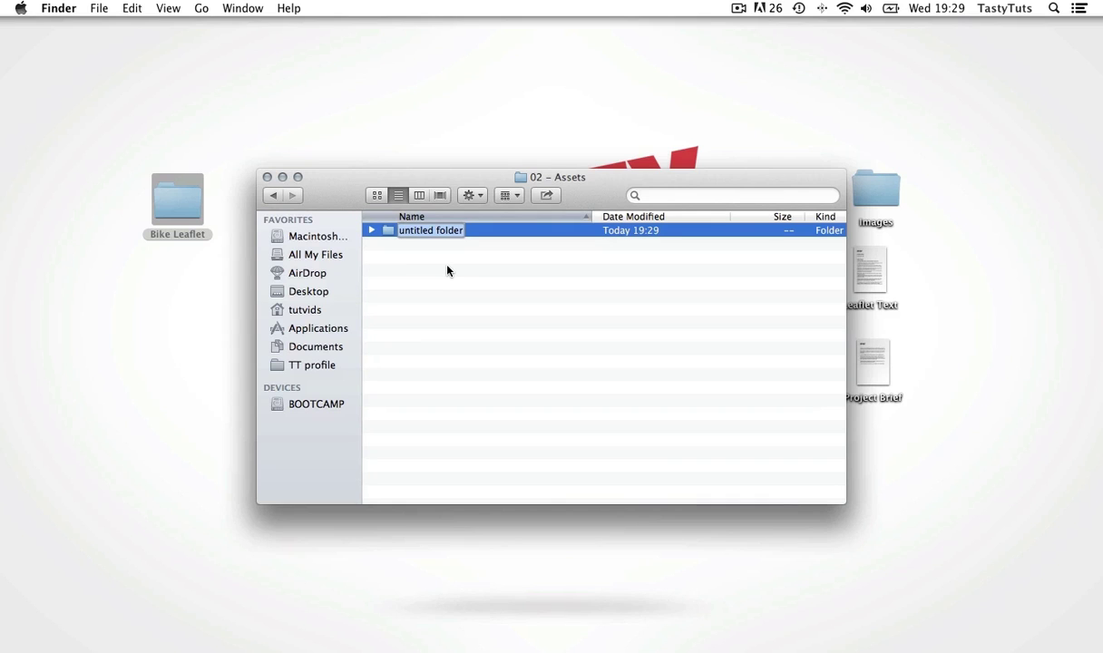
text(JPG)
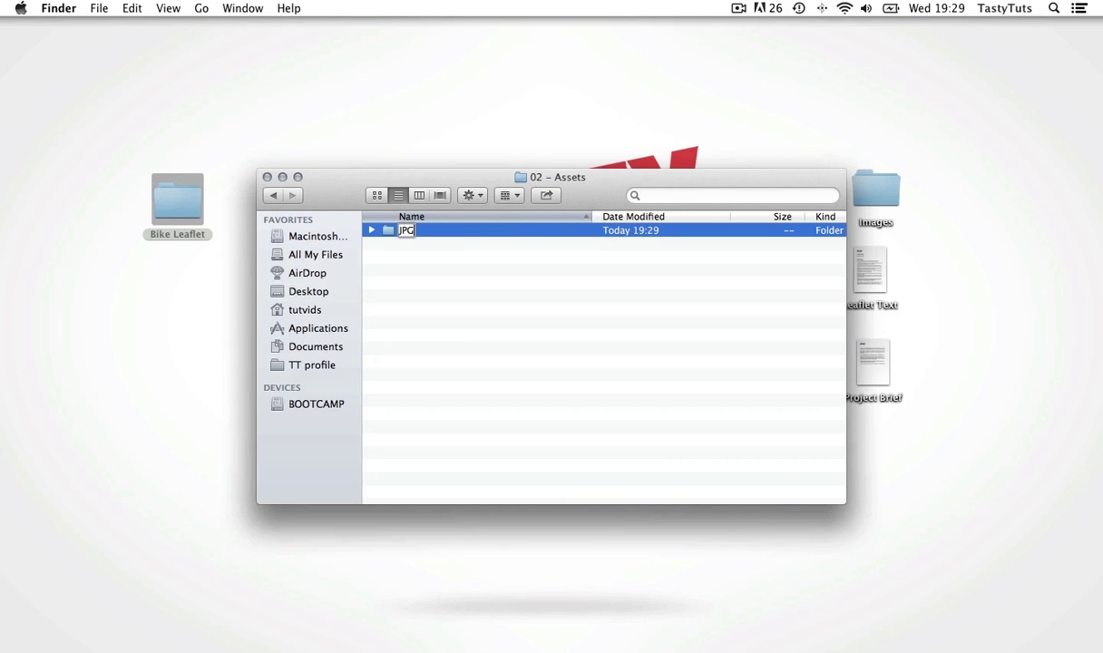
key(Return)
key(super+shift+n)
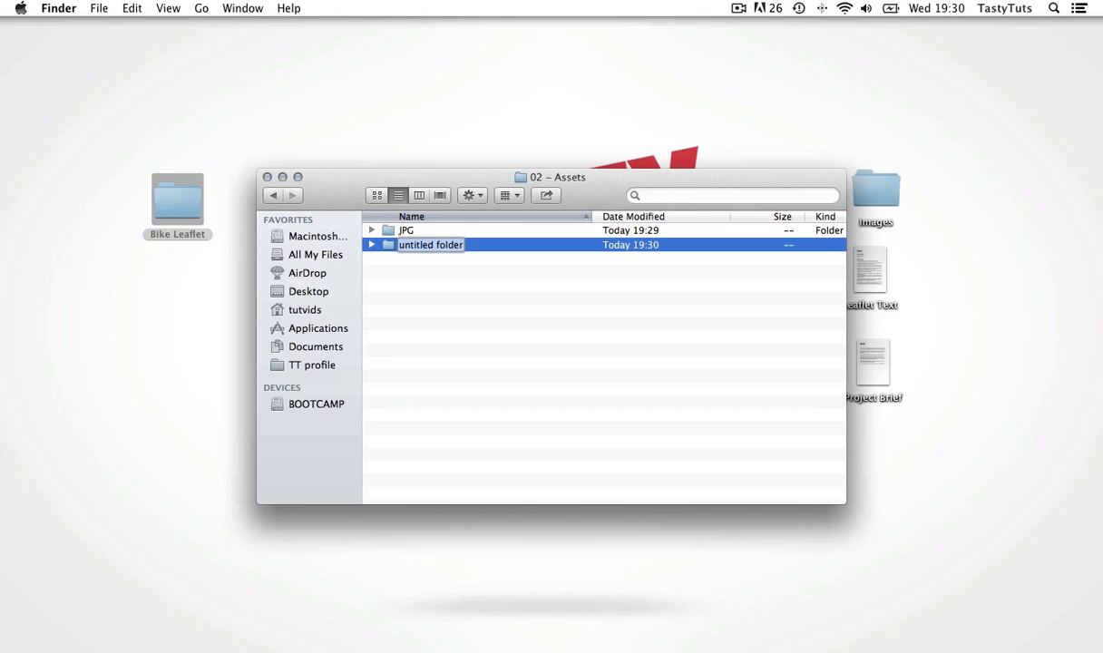
text(PSD)
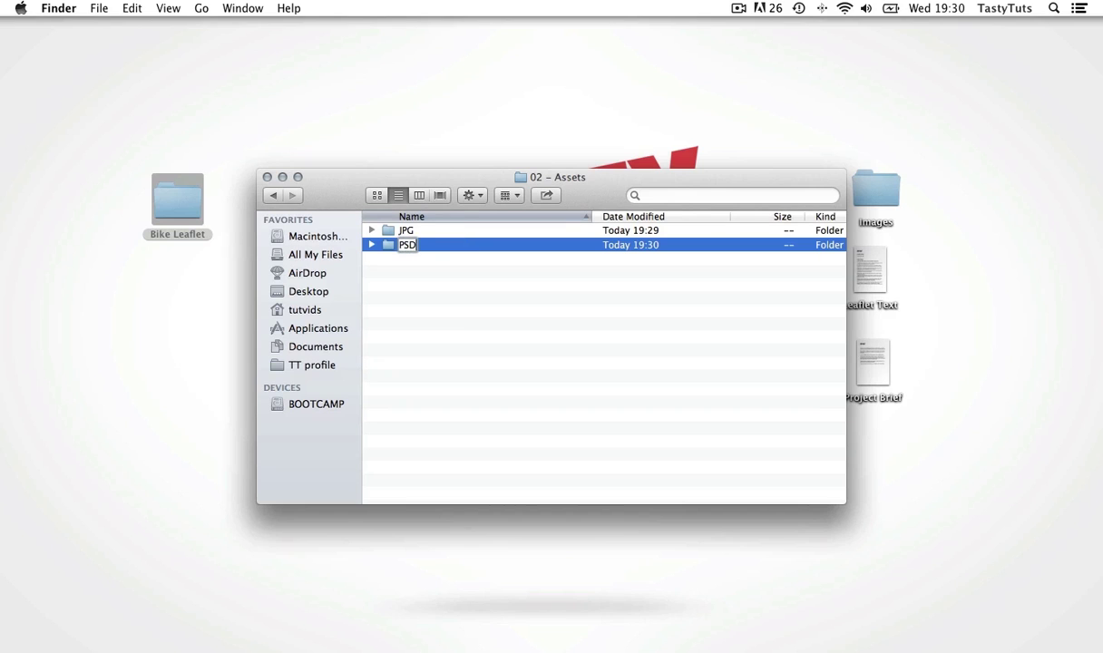
key(Return)
key(super+shift+n)
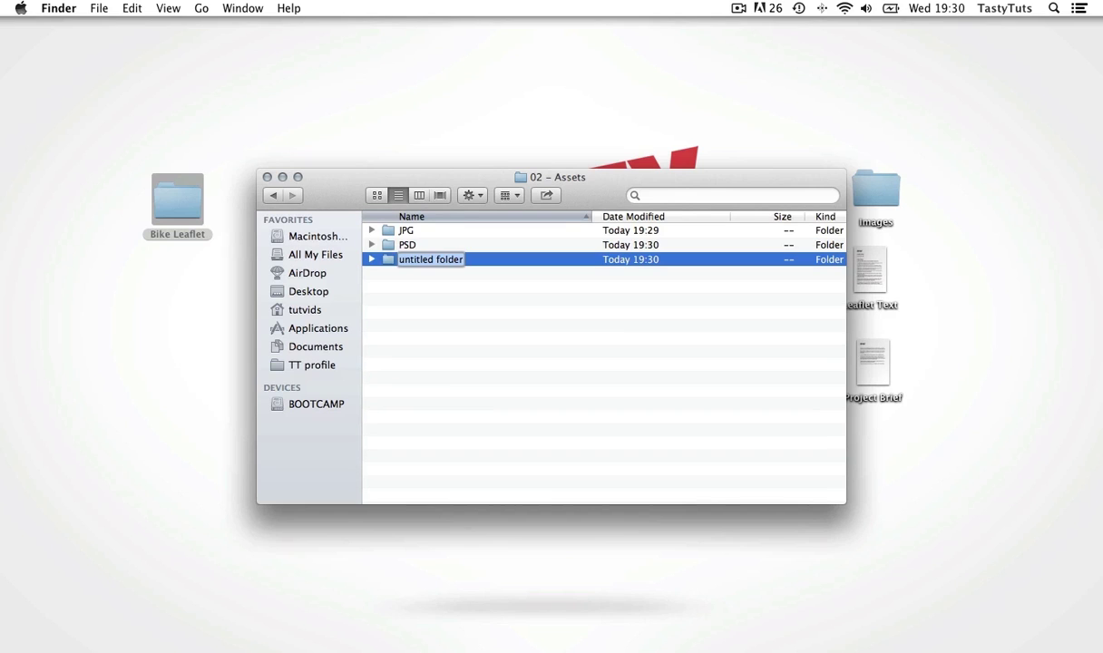
text(AI)
key(Return)
- Add TIFF, PNG and PDF subfolders inside 02 - Assets
key(super+shift+n)
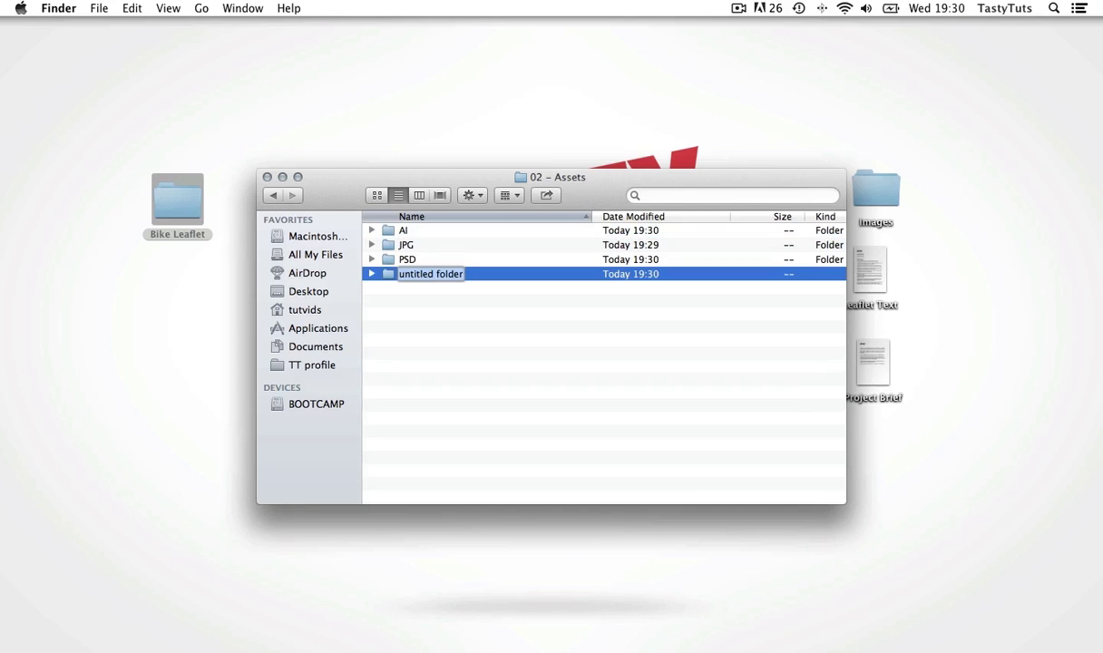
text(TIFF)
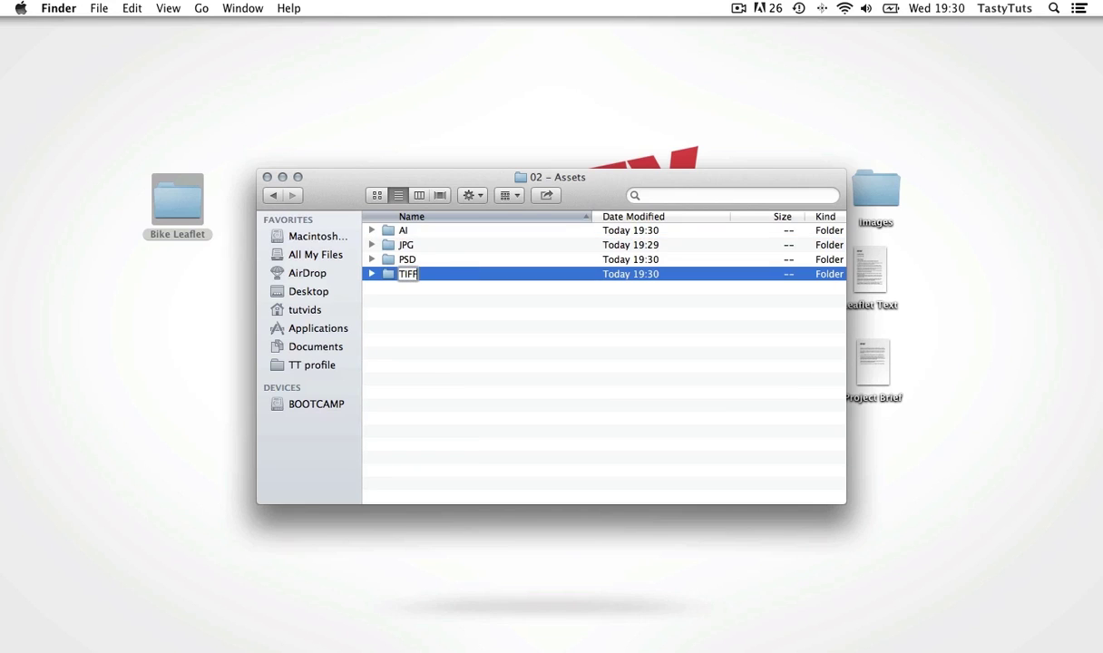
key(Return)
key(super+shift+n)
text(P)
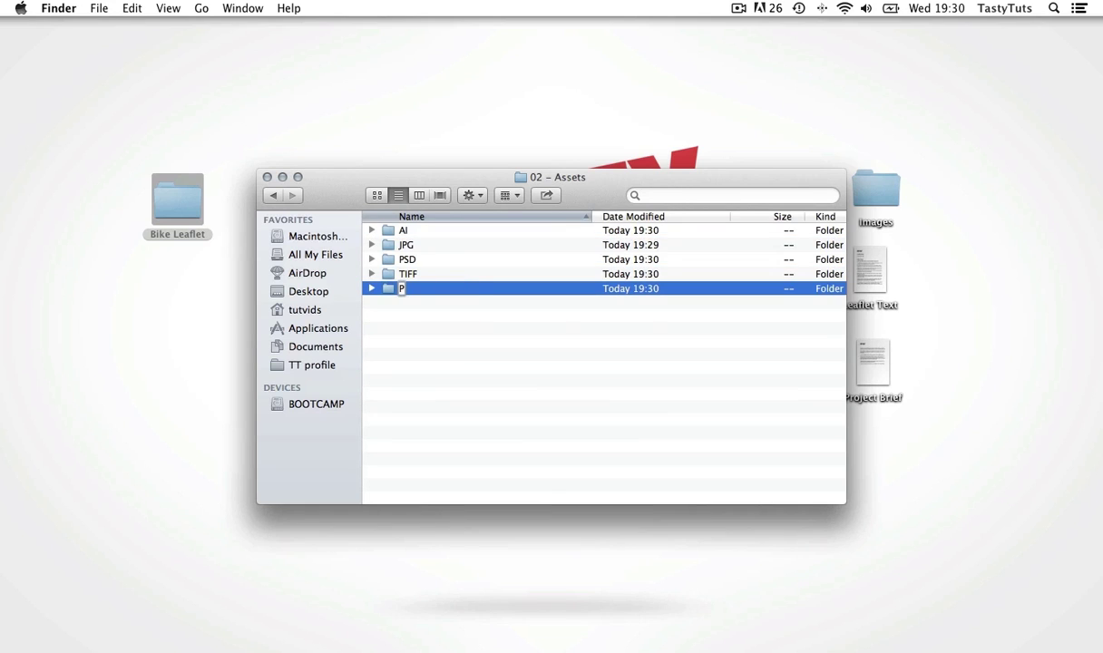
text(NG)
key(Return)
key(super+shift+n)
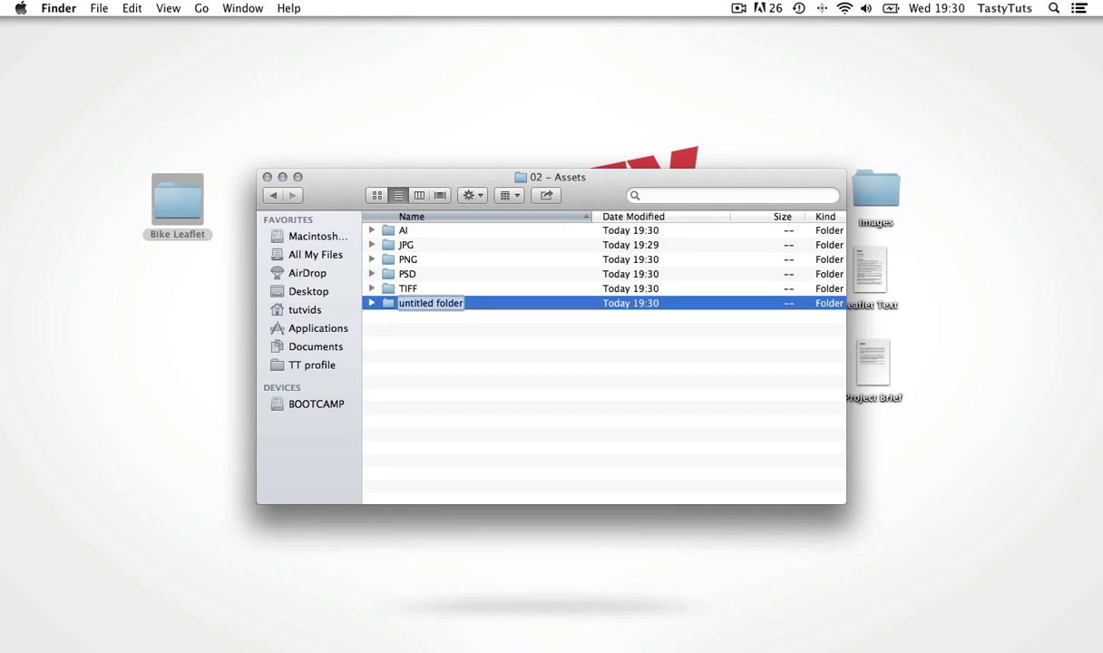
text(PDF)
key(Return)
click(441, 363)
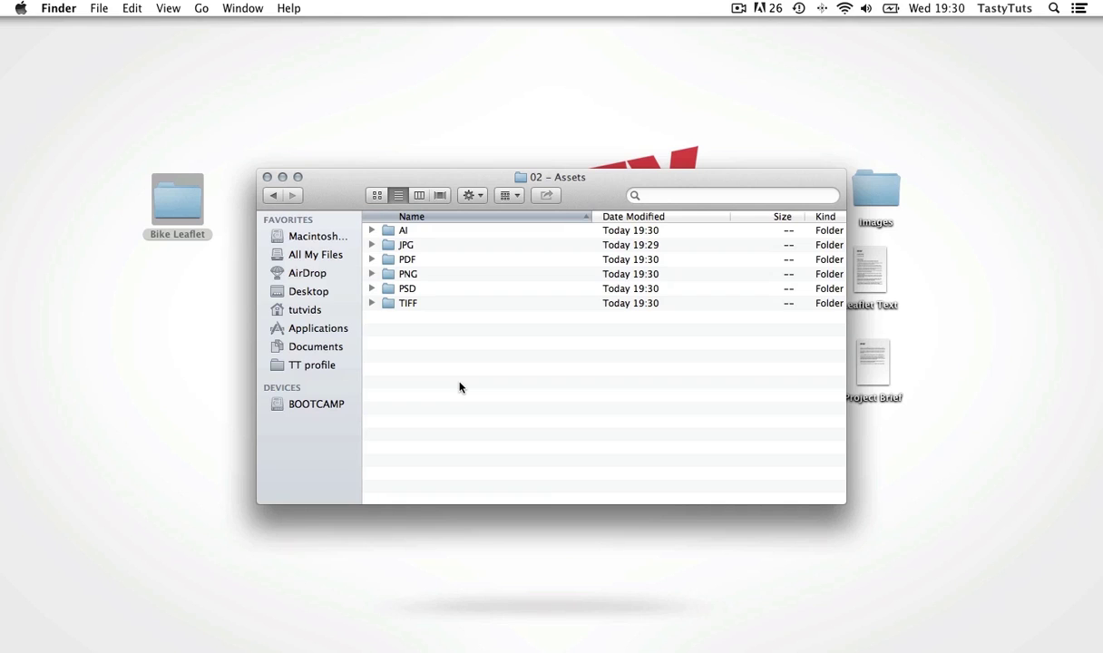
- Return to the Bike Leaflet folder, resize and reposition its window, and select 01 - Layouts
click(272, 195)
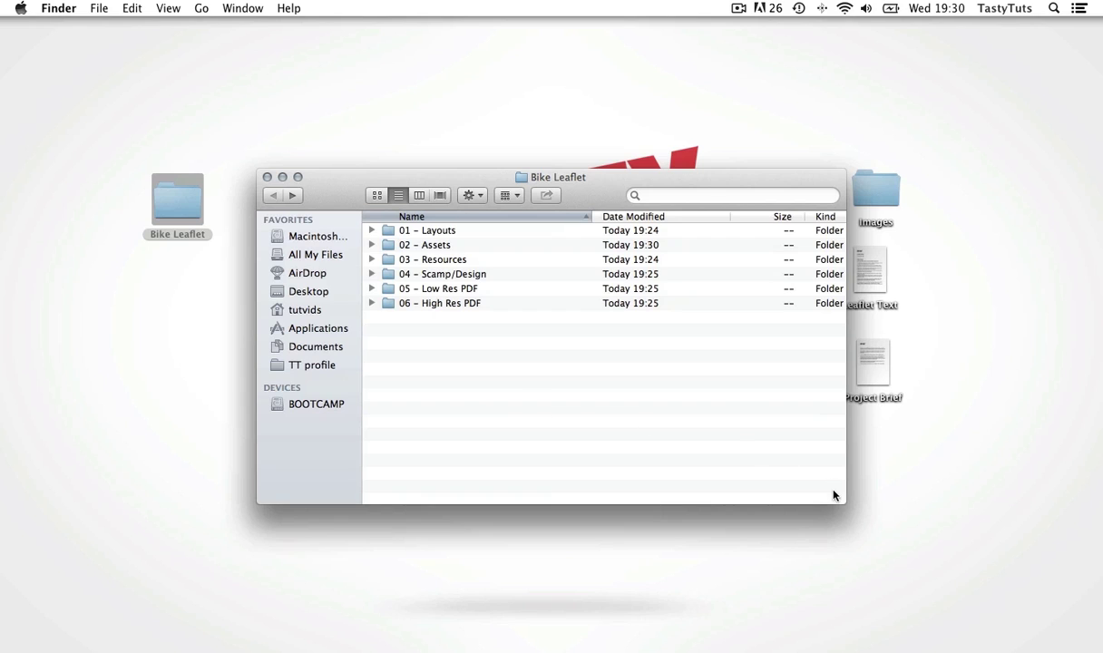
drag(842, 502, 680, 494)
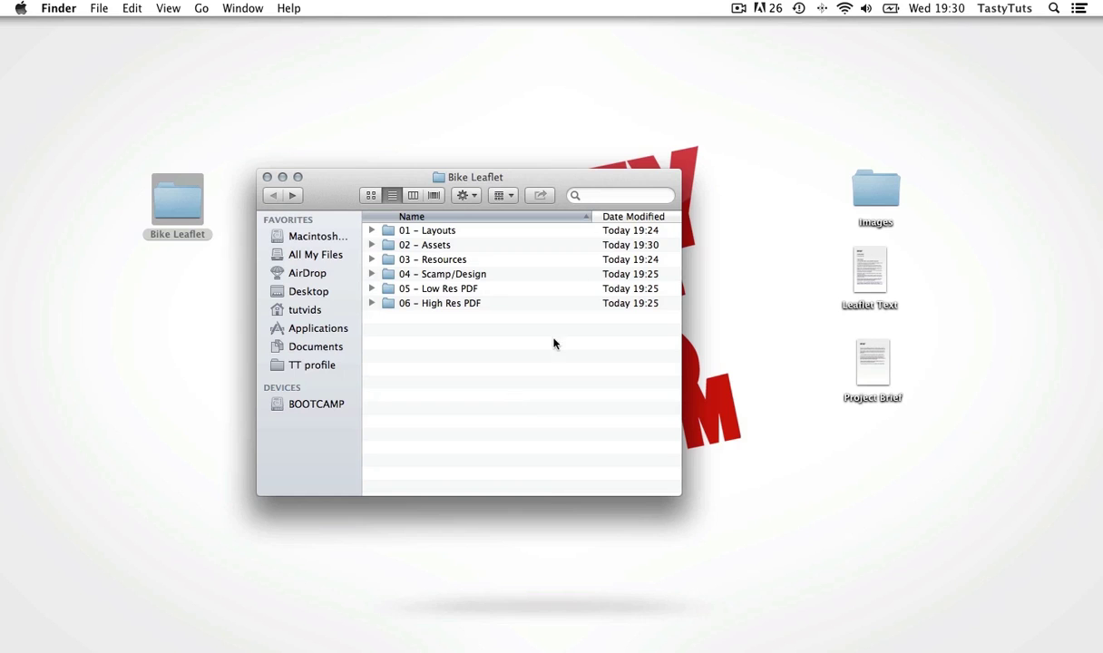
drag(580, 183, 641, 164)
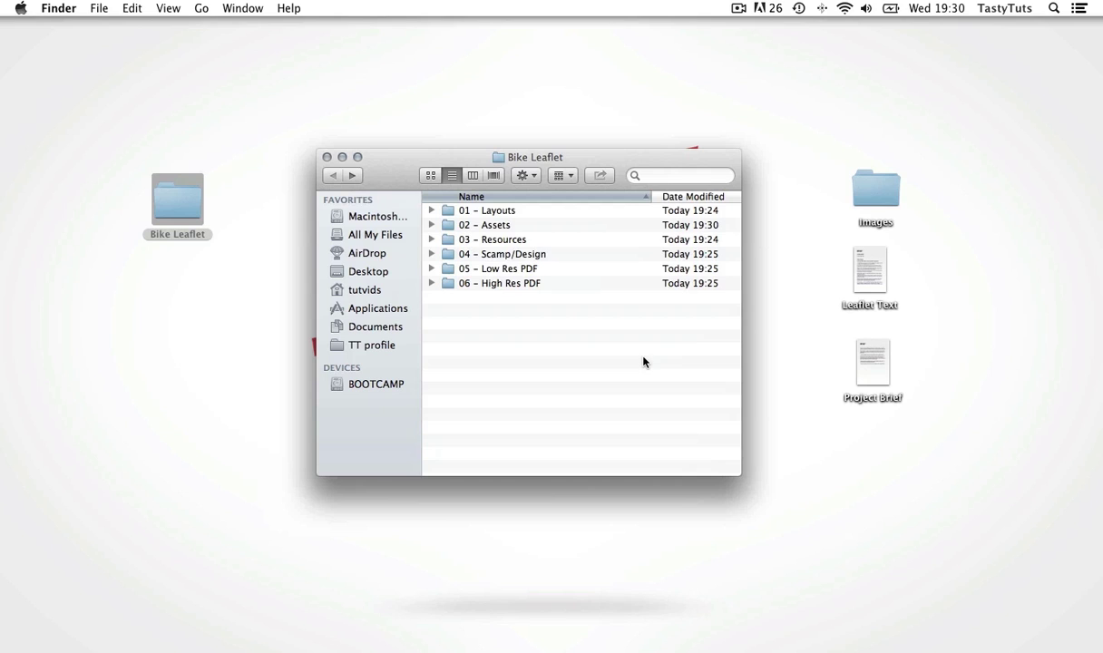
click(499, 212)
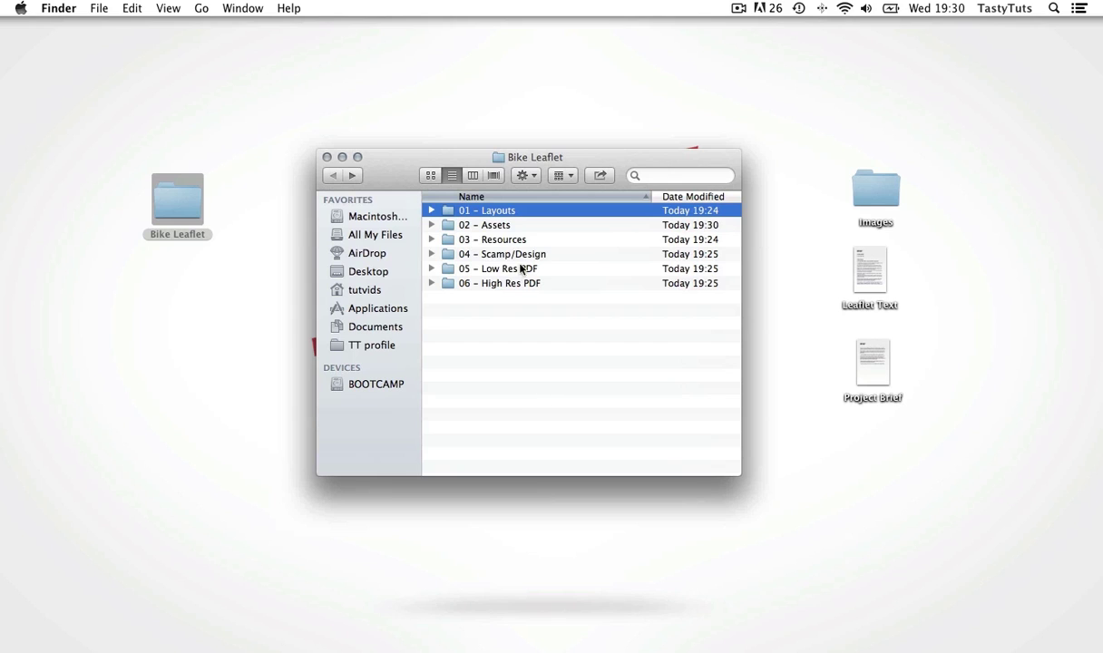
click(481, 225)
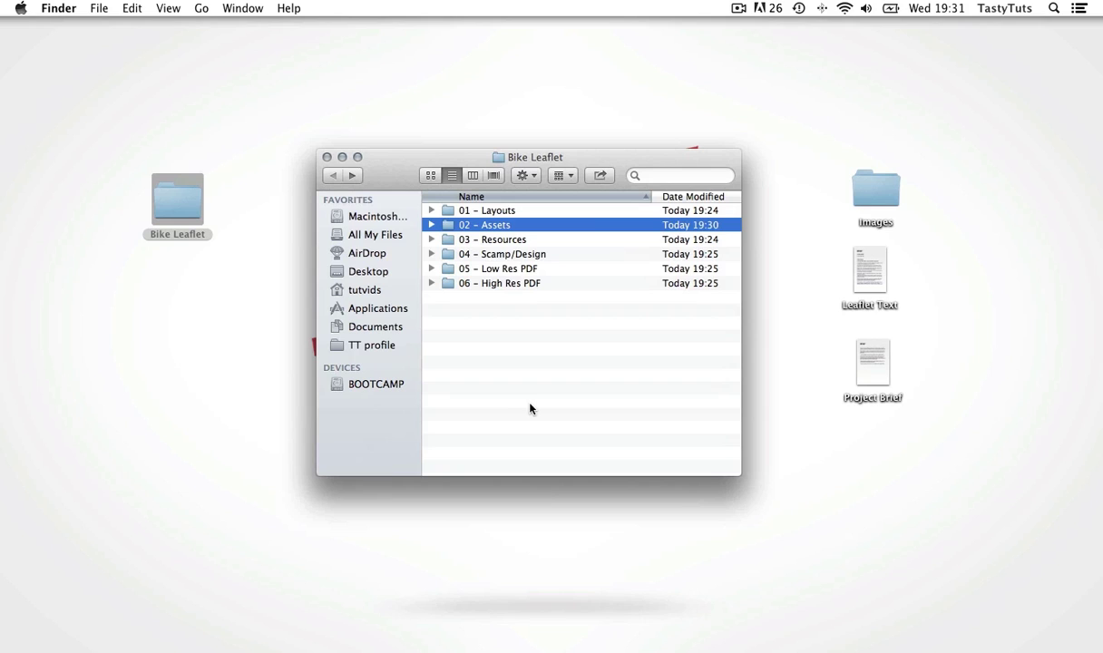
click(490, 239)
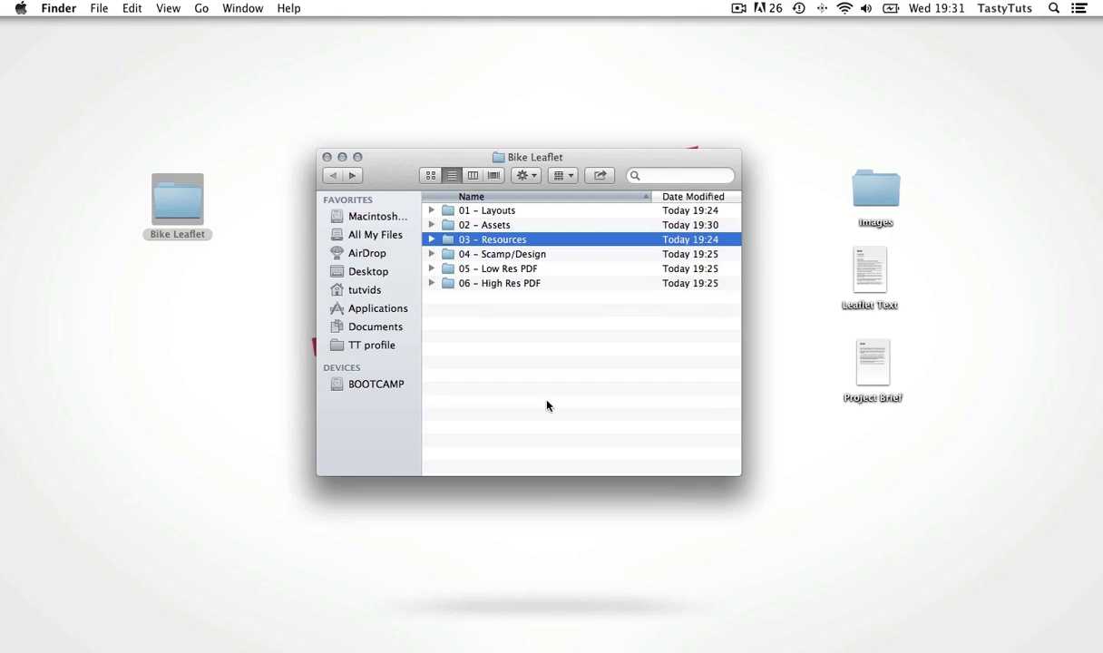
click(517, 255)
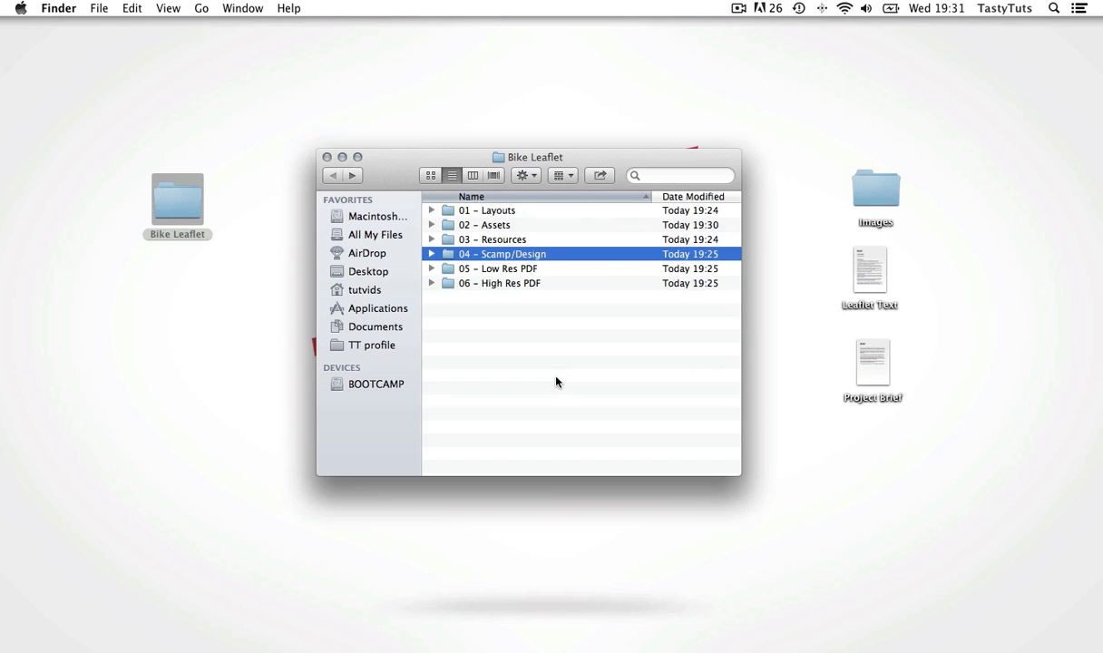
click(519, 269)
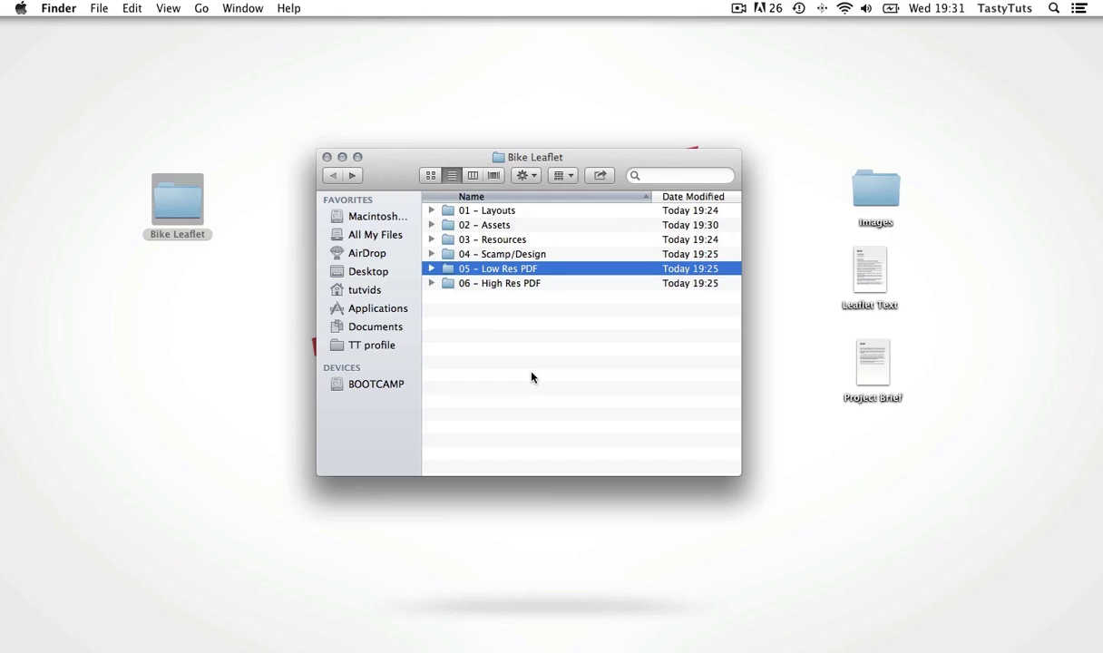
click(517, 283)
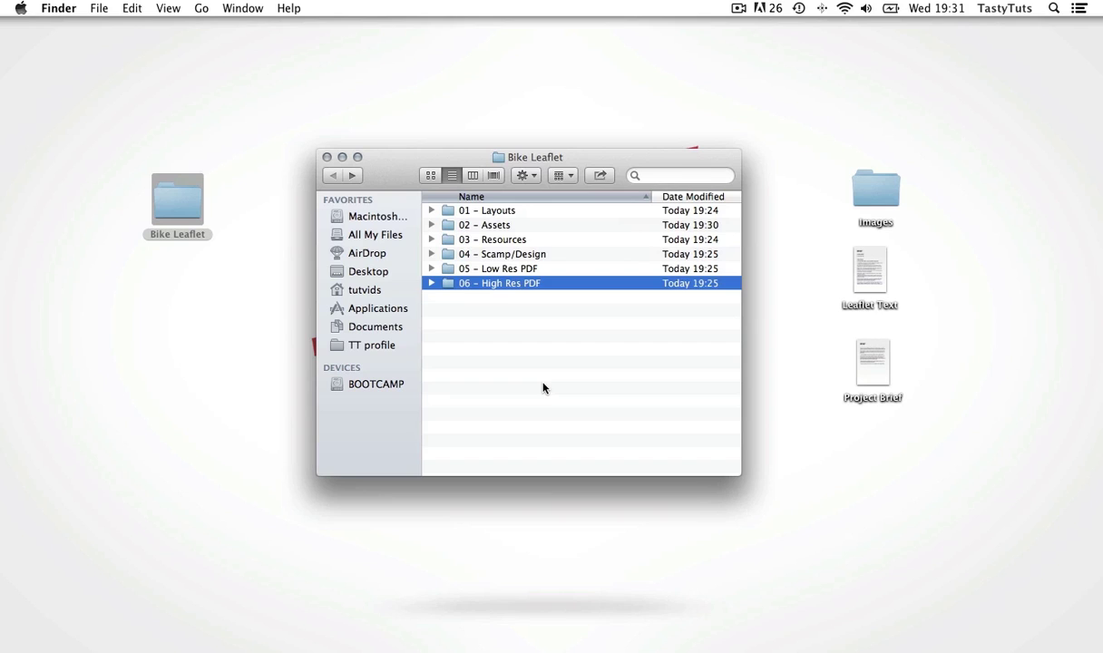
click(543, 388)
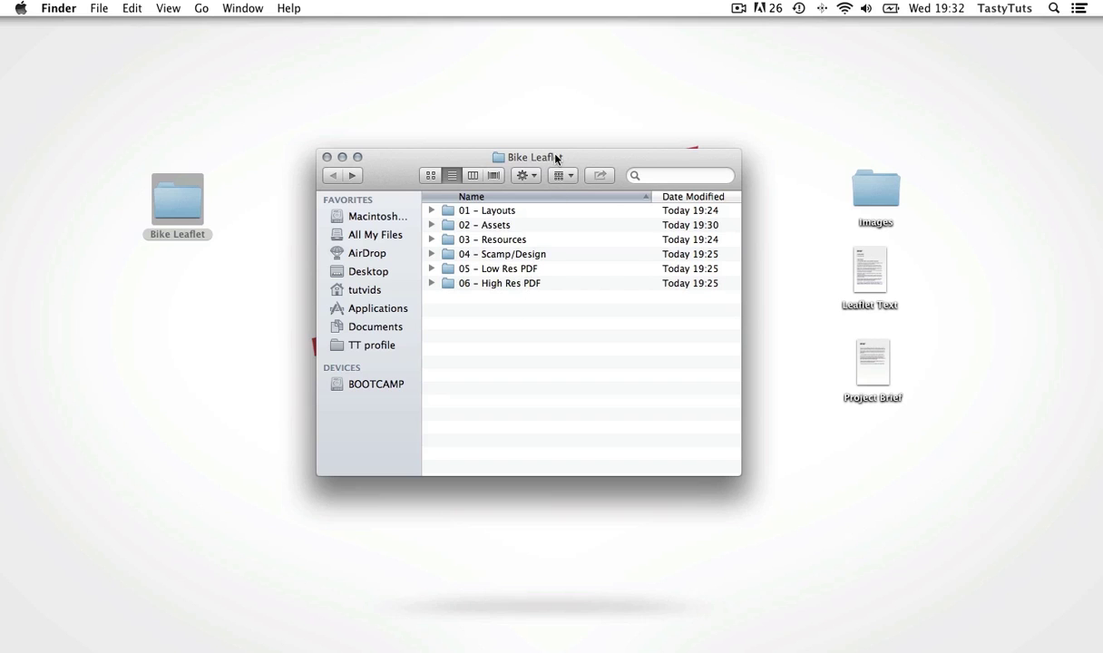
- Move Leaflet Text and Project Brief into 03 - Resources
drag(556, 158, 492, 158)
mouse_move(925, 256)
mouse_down()
mouse_move(871, 358)
mouse_move(536, 342)
mouse_move(435, 240)
mouse_up()
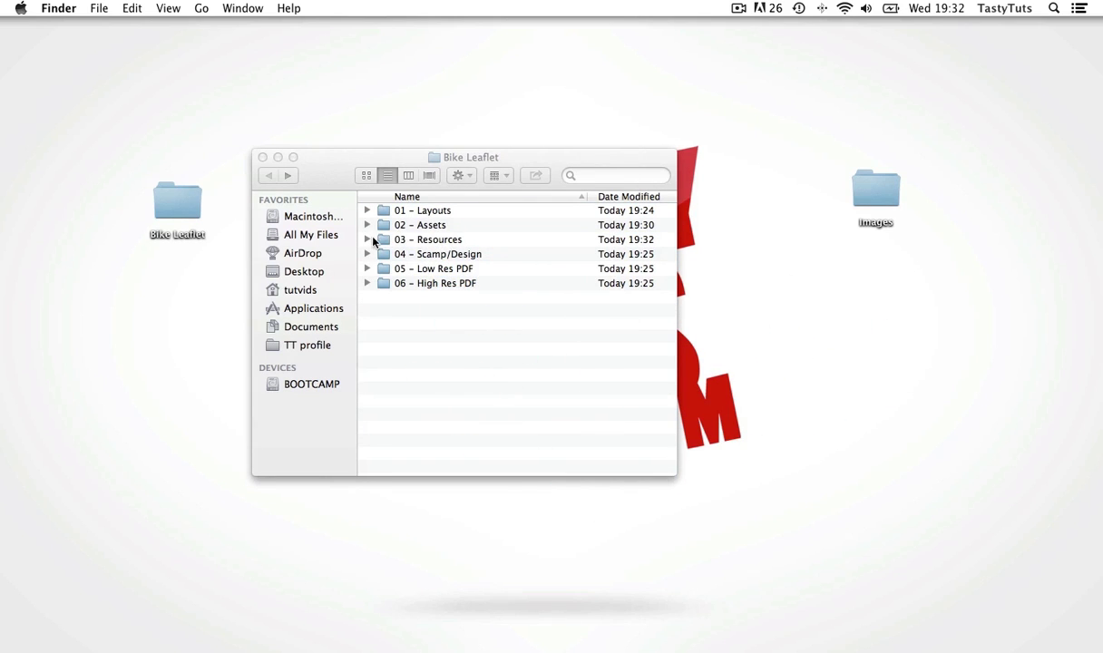
click(367, 240)
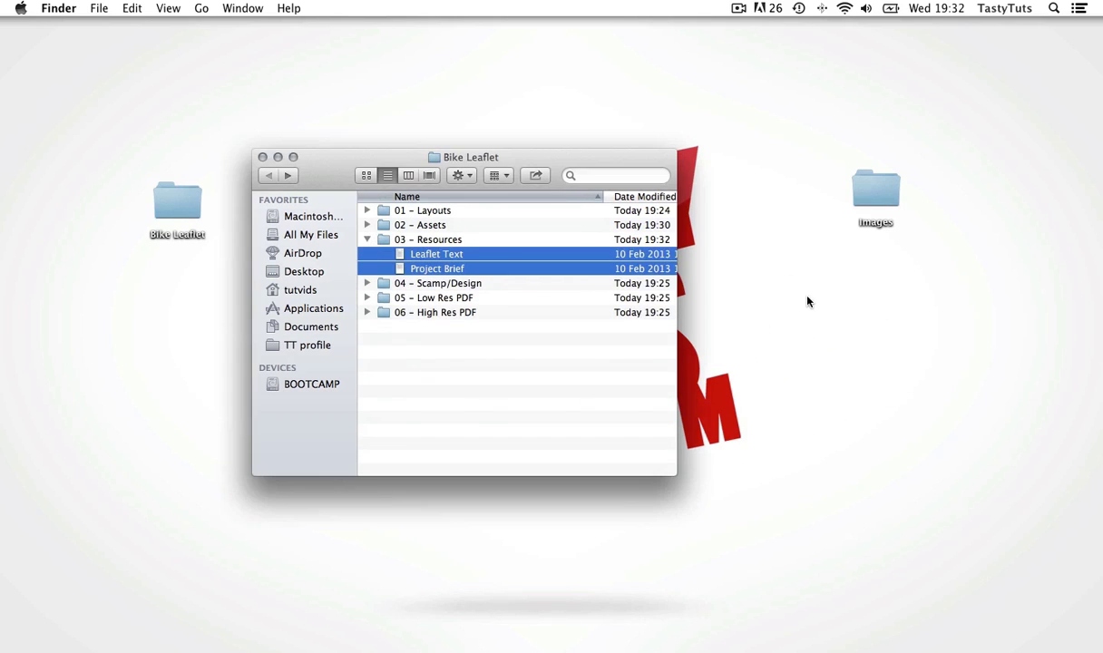
click(367, 225)
- Move all the Honda .jpg images from Images into 02 - Assets/JPG
click(875, 193)
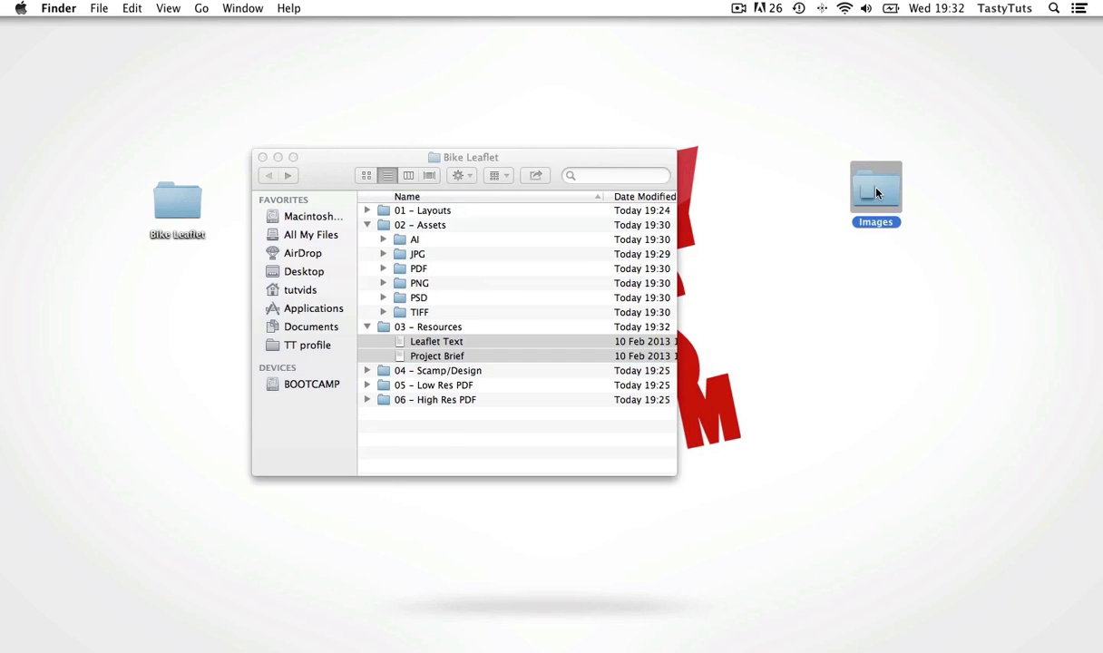
double_click(875, 192)
mouse_move(524, 142)
mouse_down()
mouse_move(809, 143)
mouse_move(799, 144)
mouse_up()
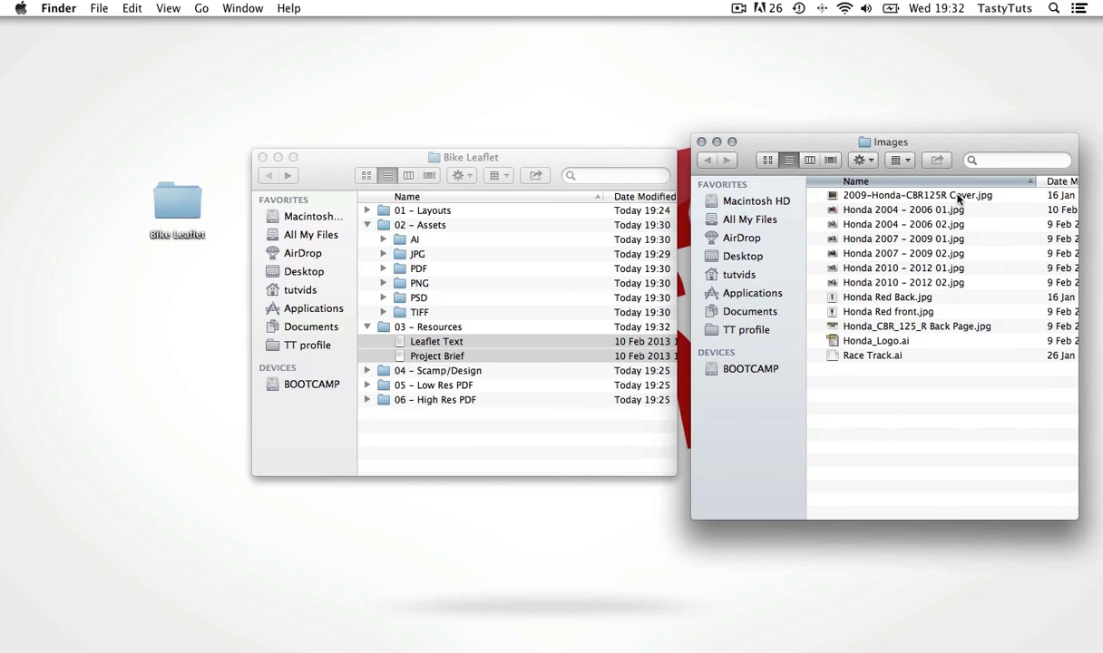
click(957, 196)
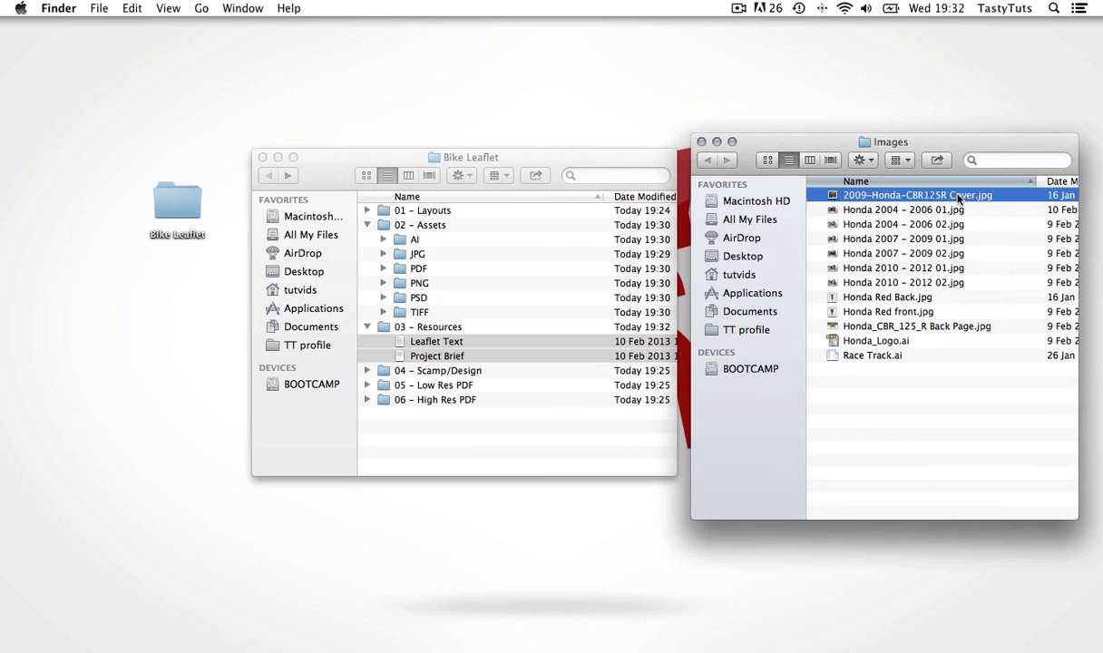
shift+click(920, 314)
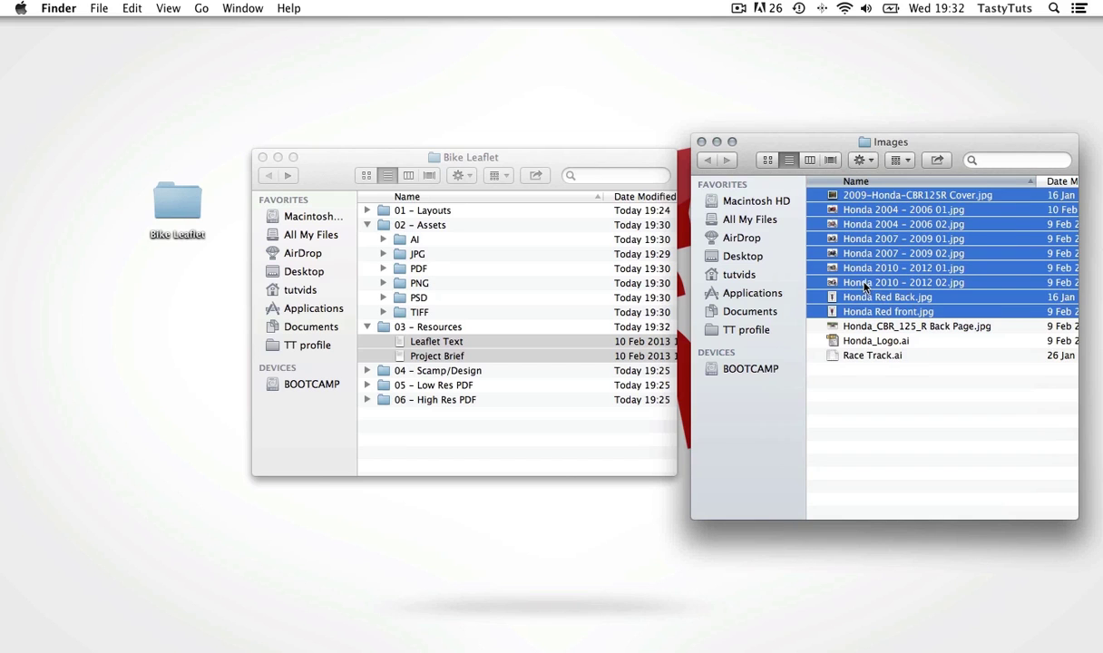
drag(821, 272, 422, 254)
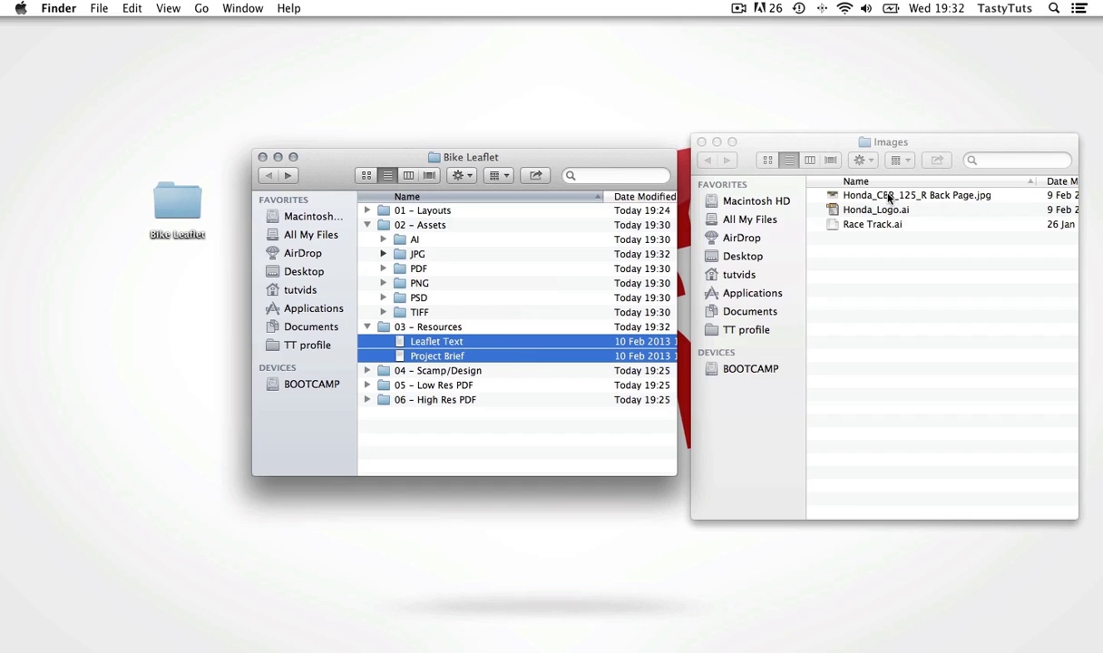
mouse_move(885, 195)
mouse_down()
mouse_move(433, 265)
mouse_move(415, 253)
mouse_up()
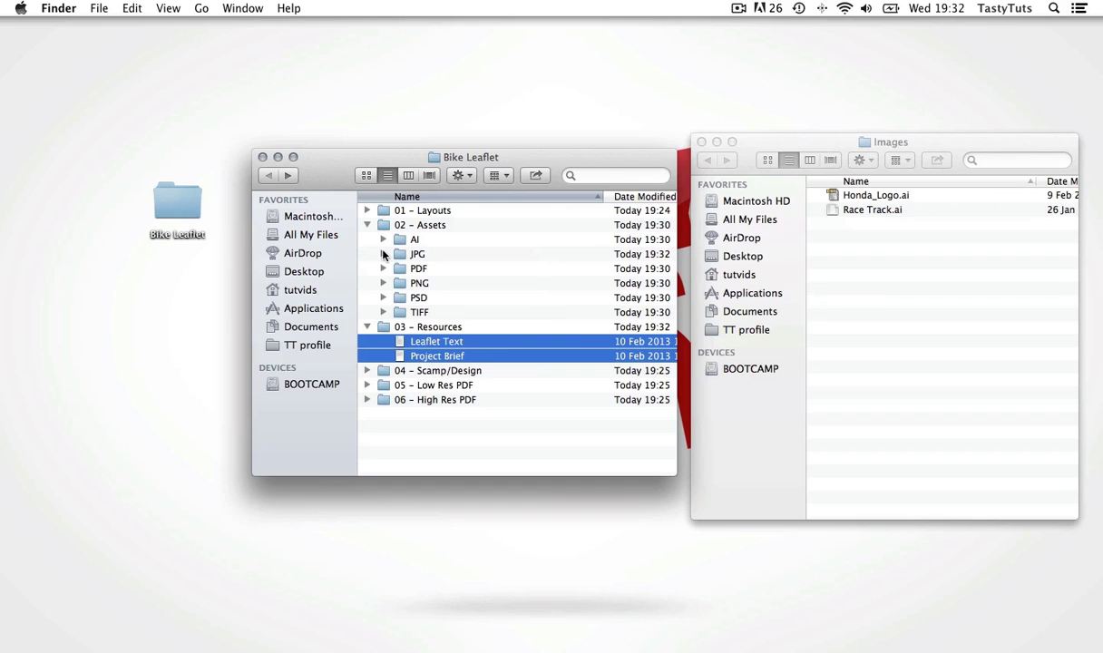
click(383, 254)
- Move Race Track.ai and Honda_Logo.ai into 02 - Assets/AI and close Images
click(895, 210)
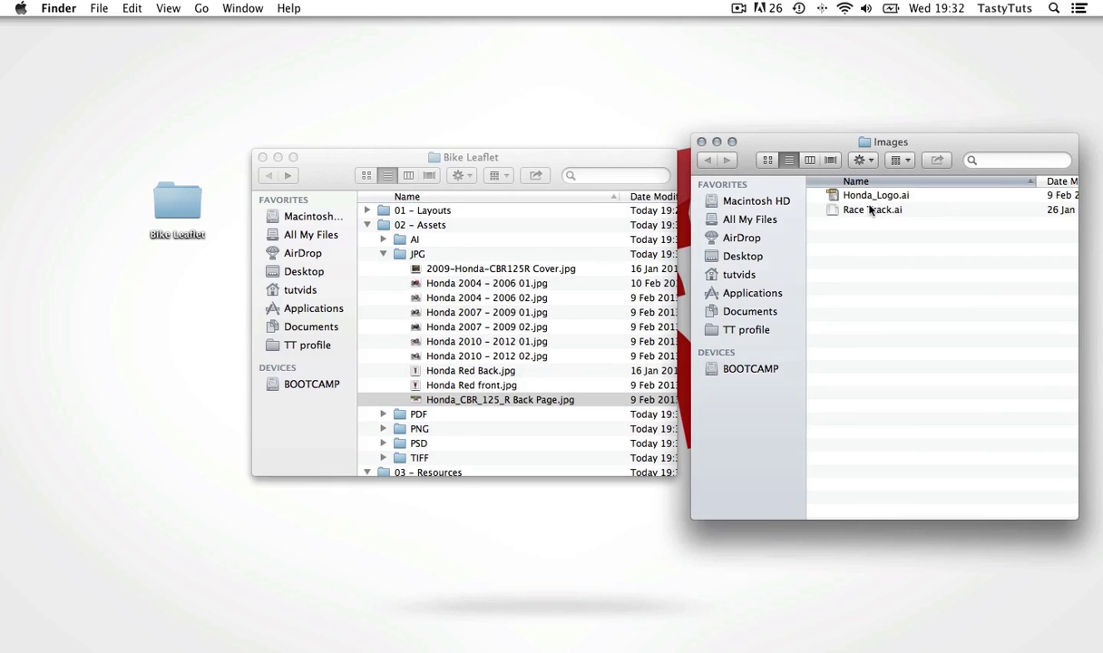
shift+click(851, 197)
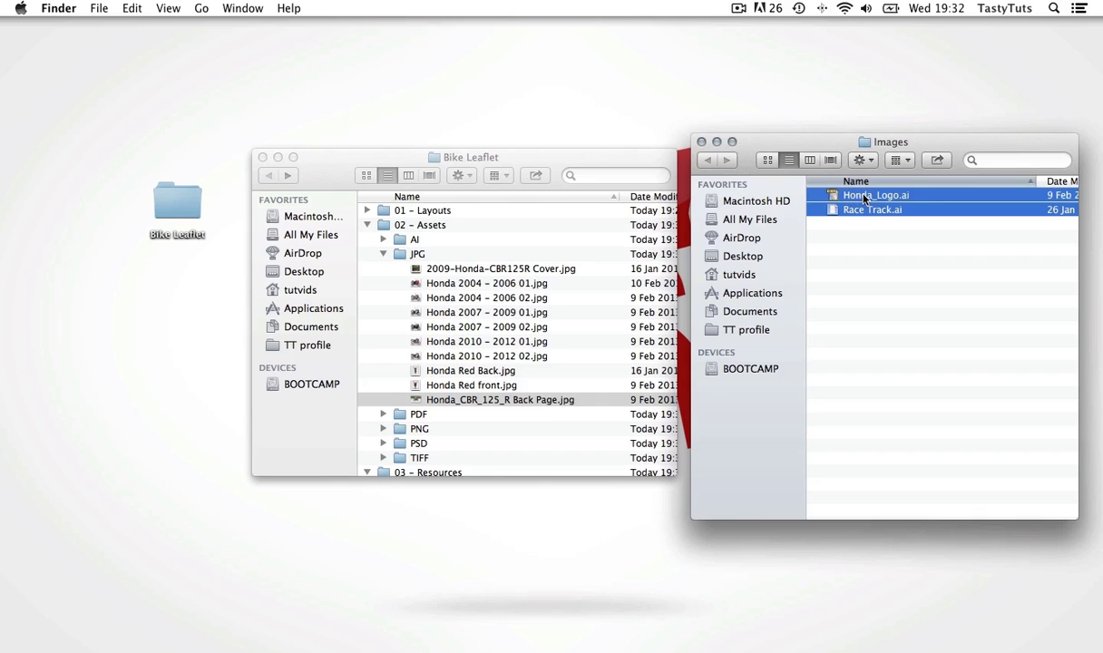
drag(865, 197, 390, 241)
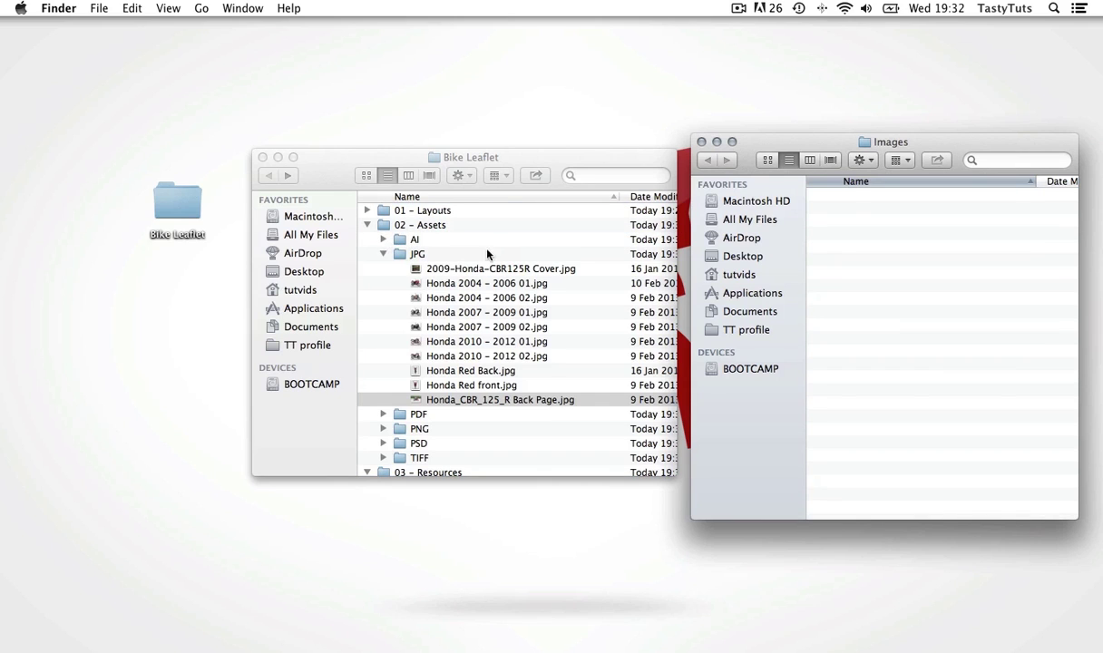
click(701, 141)
- Delete the empty Images folder, collapse the expanded subfolders and close the Bike Leaflet window
click(877, 189)
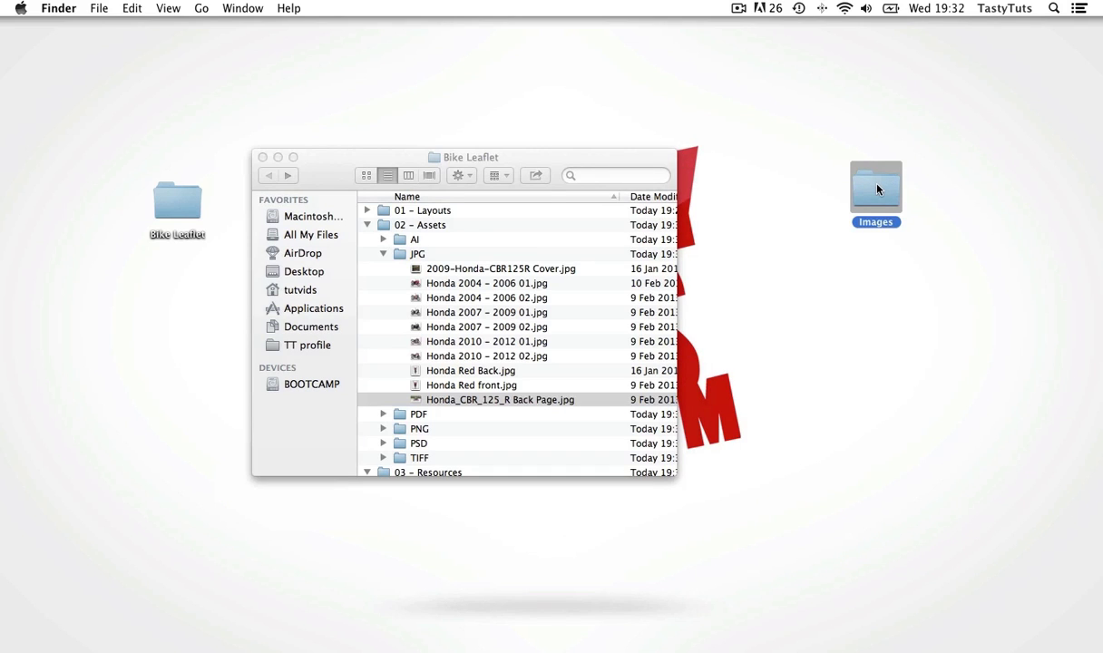
key(super+BackSpace)
click(382, 254)
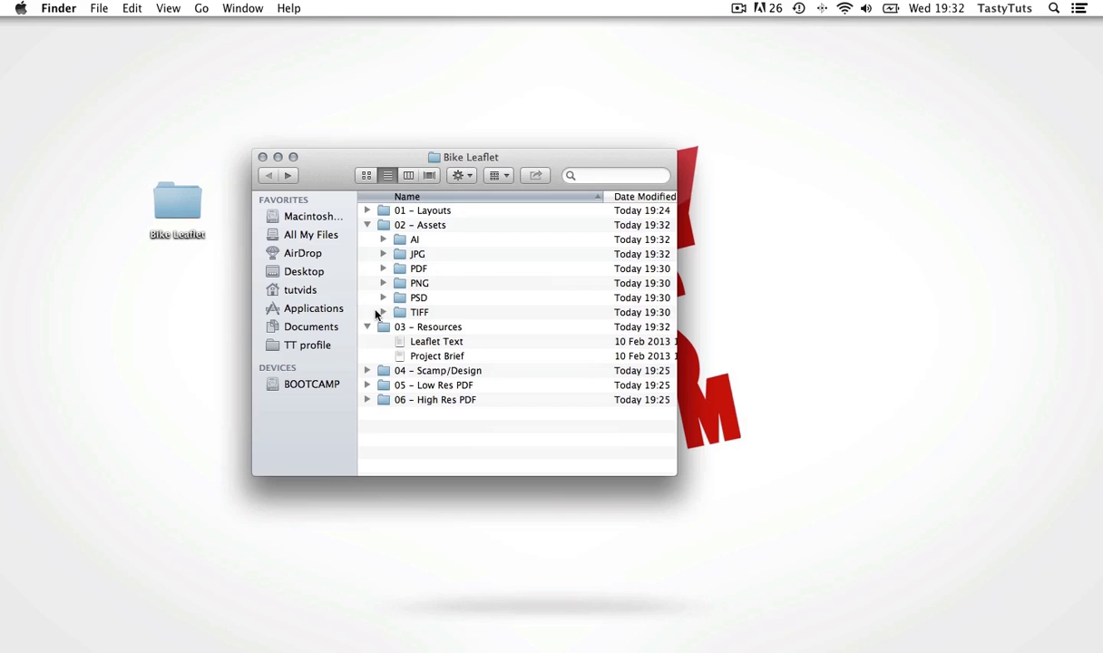
click(367, 225)
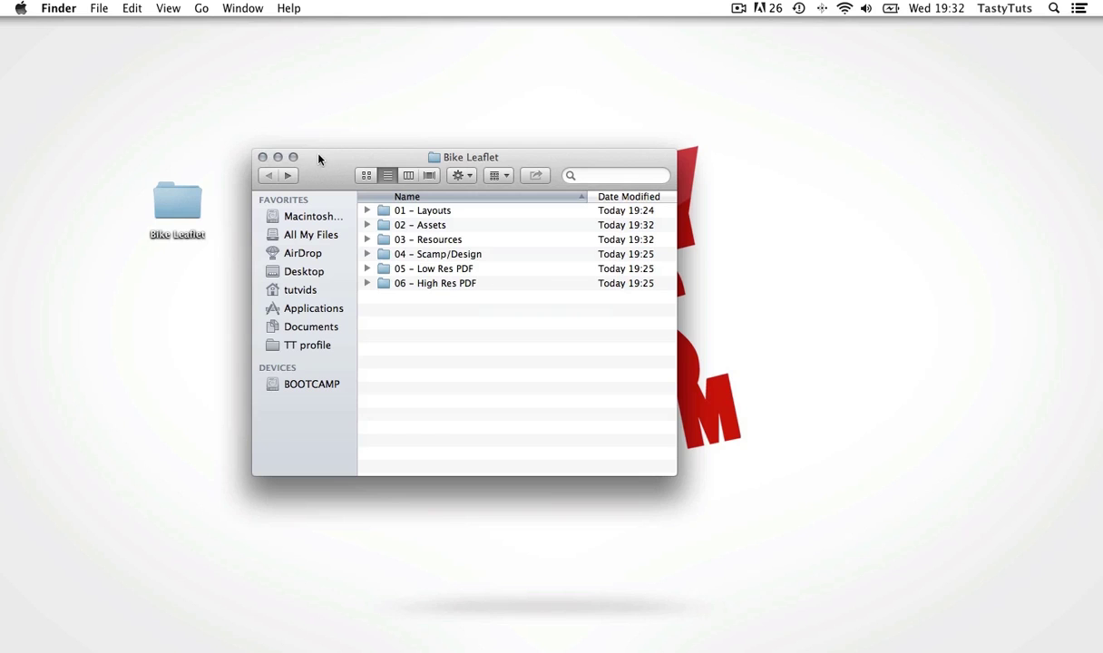
drag(303, 152, 340, 147)
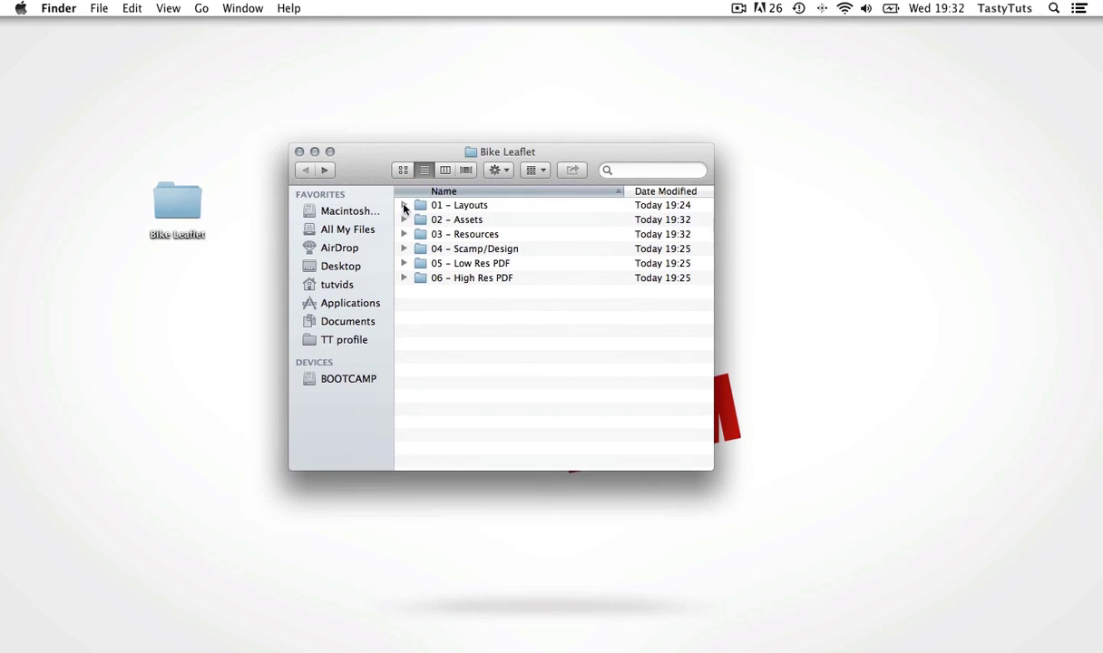
click(299, 152)
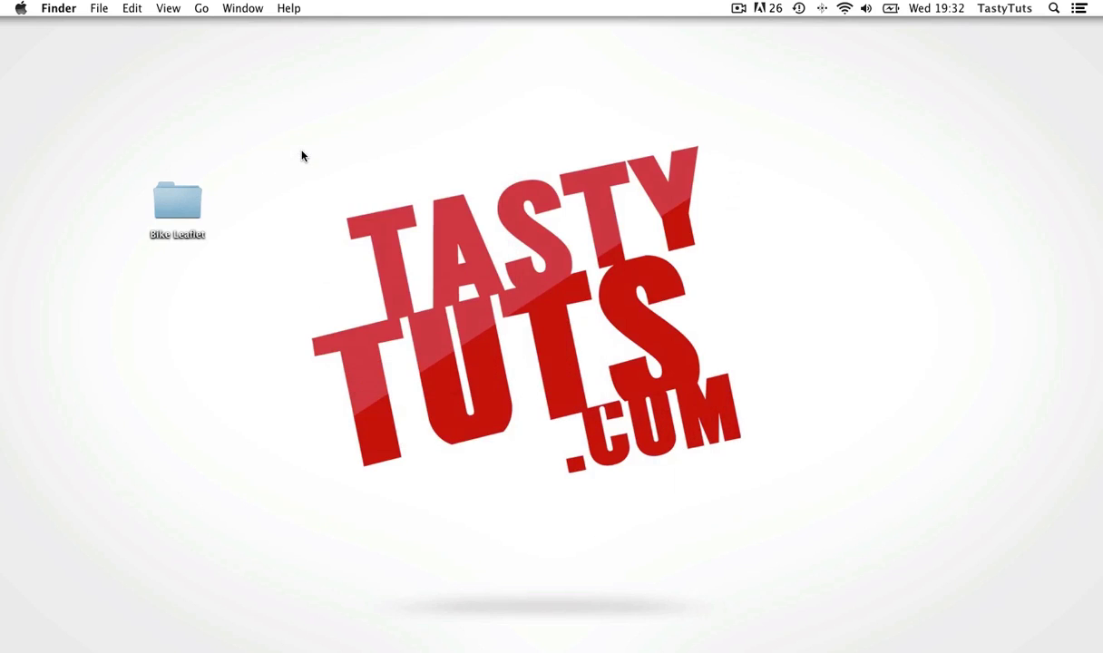
- Move the Bike Leaflet folder to the desktop's right side and reopen it
click(191, 203)
mouse_move(169, 202)
mouse_down()
mouse_move(183, 214)
mouse_move(169, 217)
mouse_move(864, 301)
mouse_up()
click(989, 346)
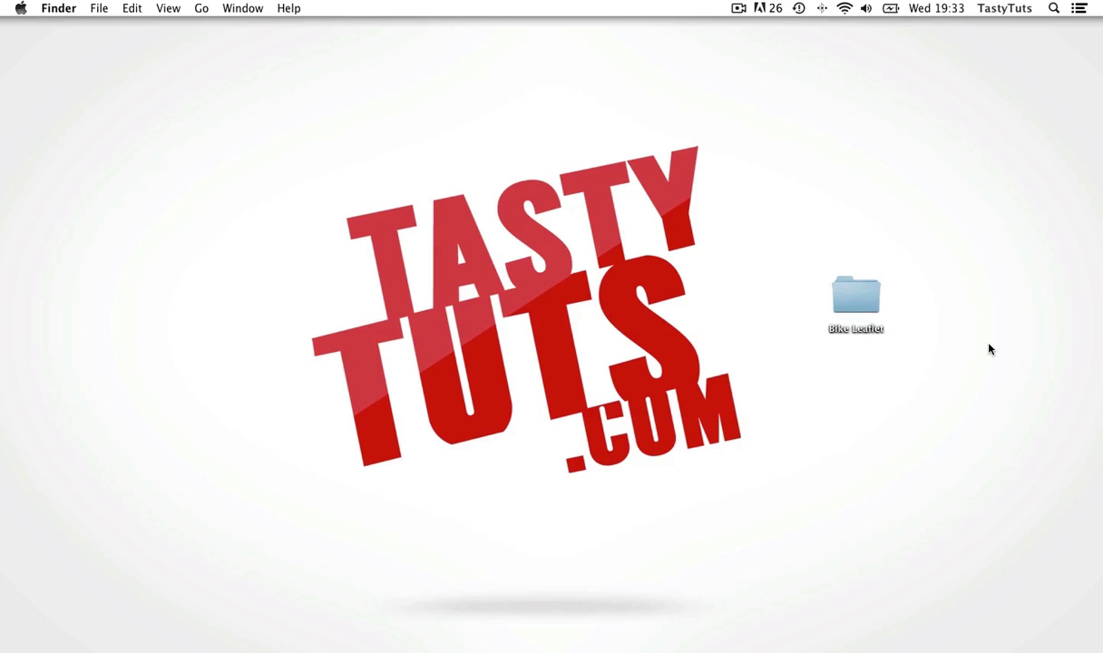
double_click(859, 298)
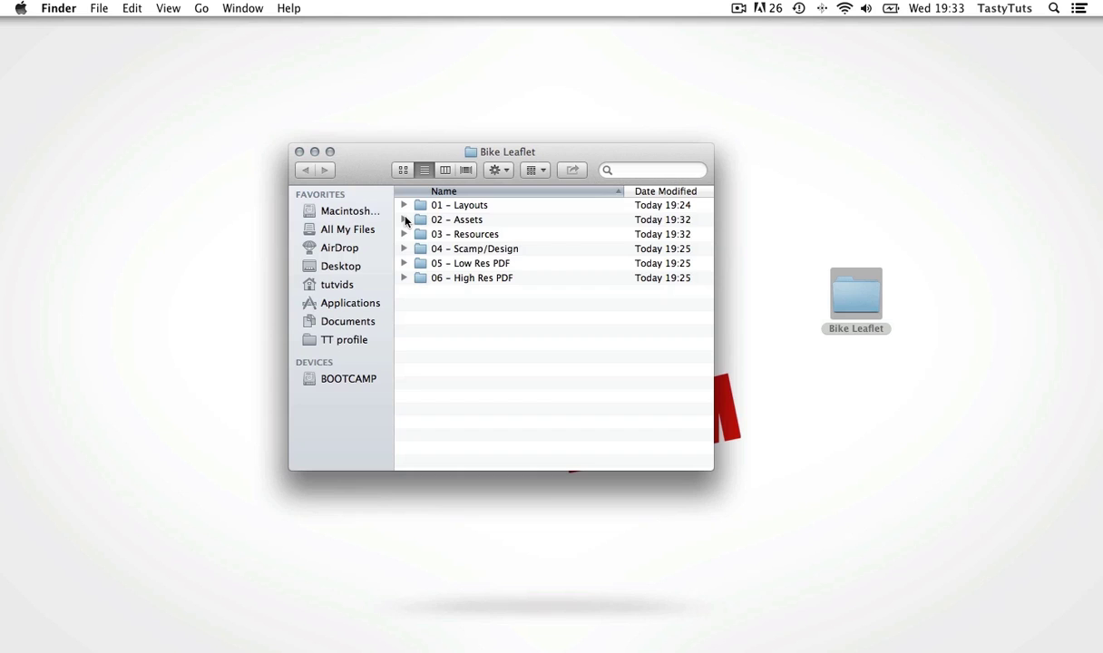
- Expand 02 - Assets/JPG in an enlarged window and confirm the cover JPG is RGB in Photoshop
click(404, 220)
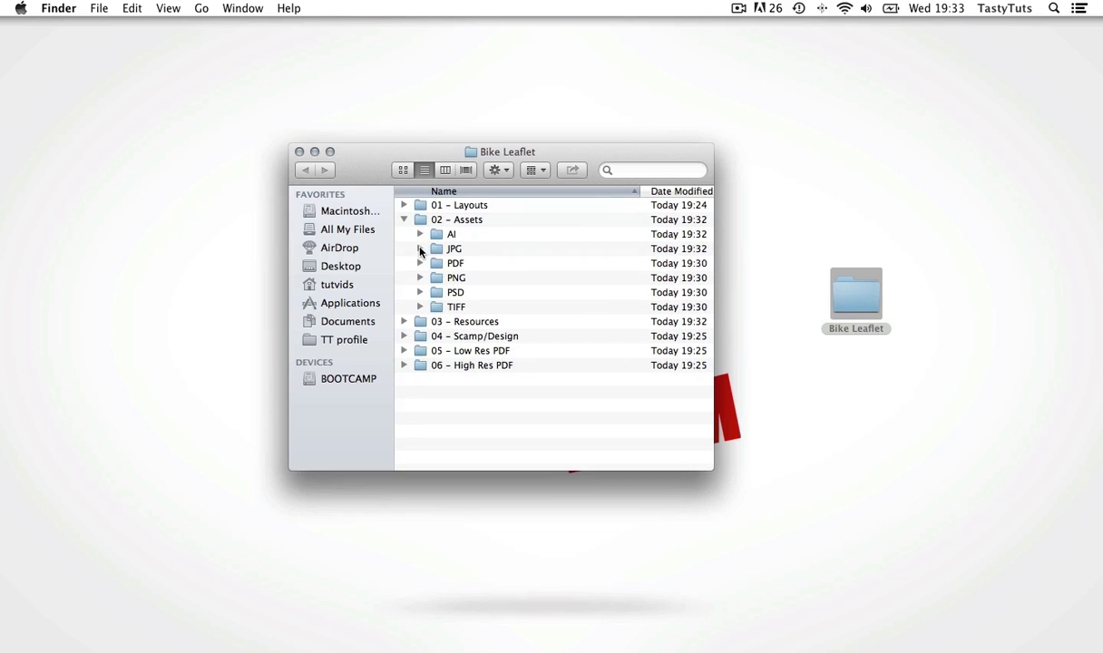
click(420, 248)
drag(443, 179, 426, 136)
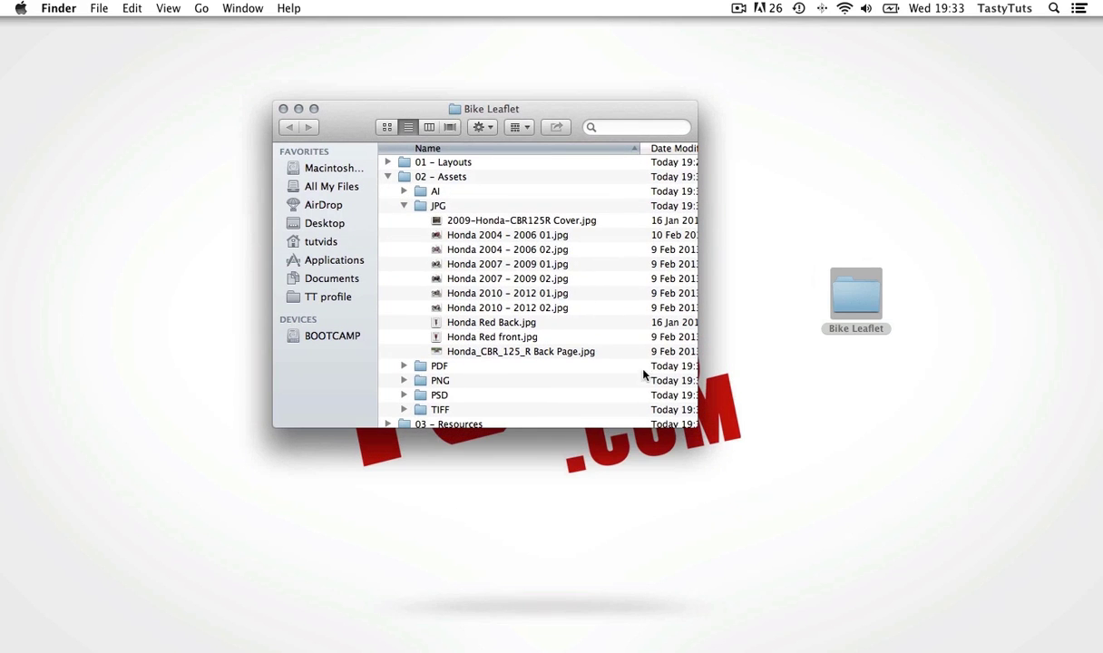
drag(695, 426, 767, 521)
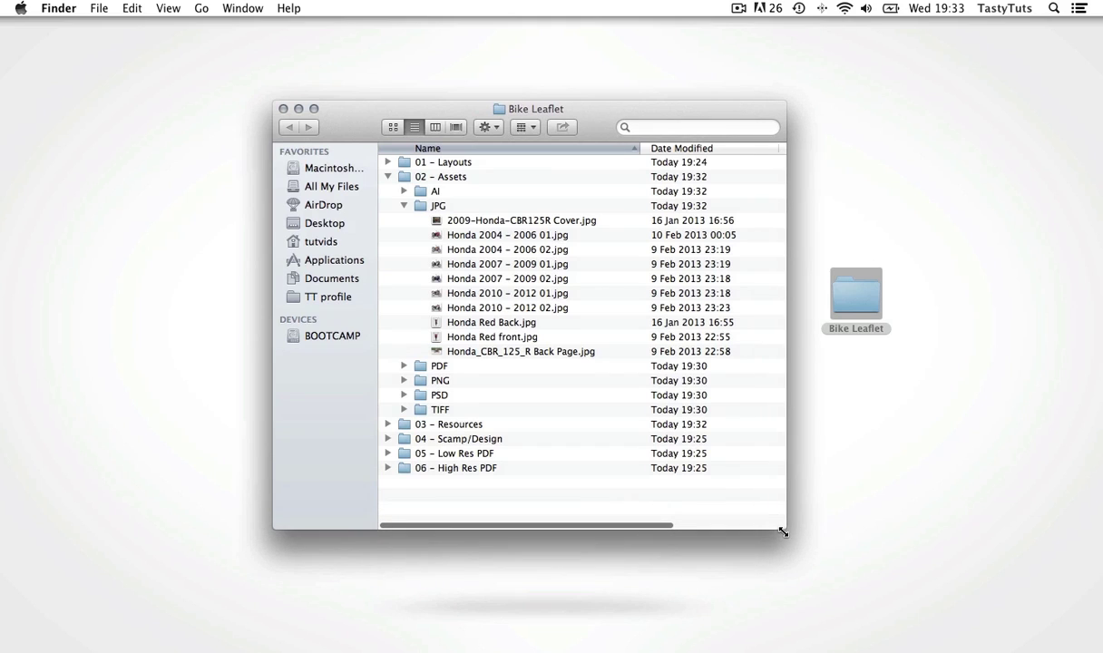
click(526, 221)
shift+click(521, 352)
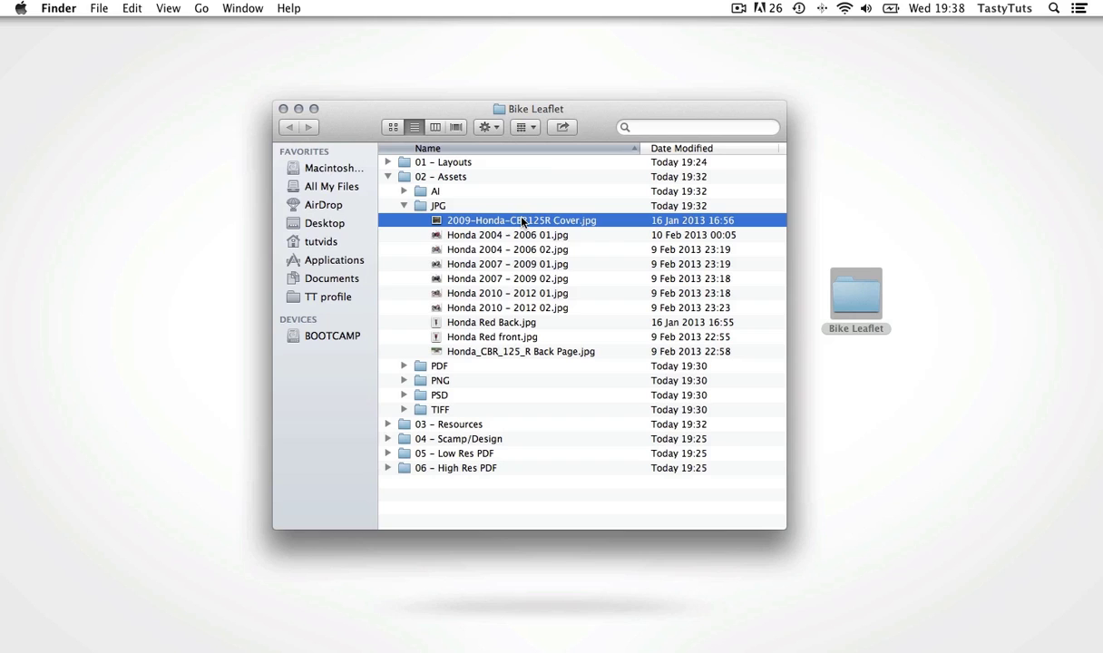
double_click(522, 221)
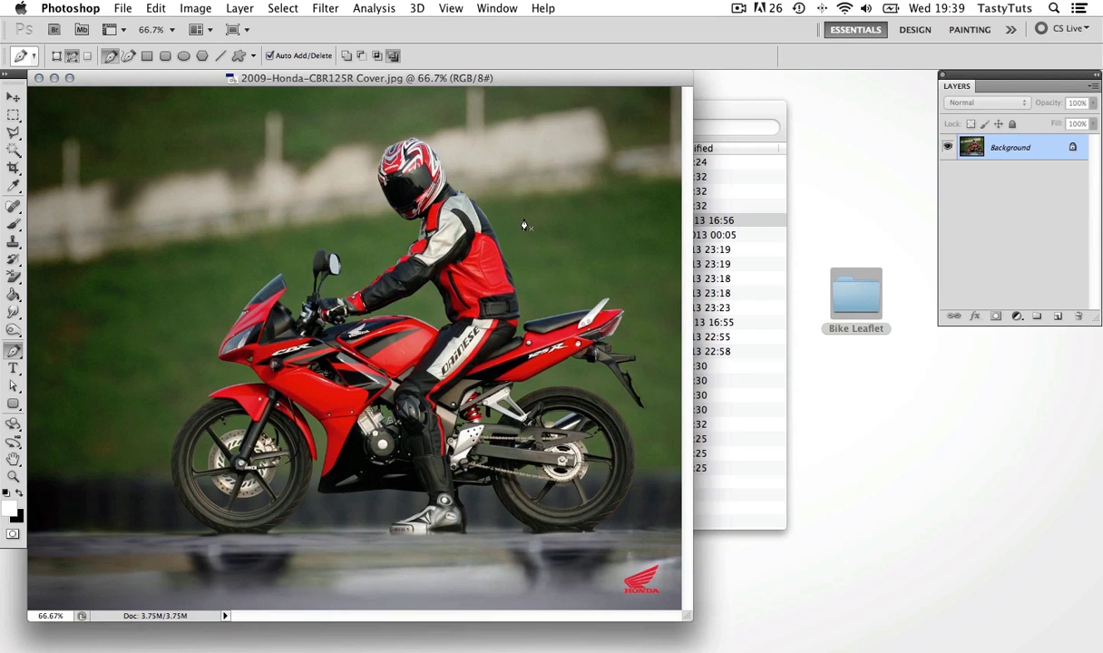
click(192, 10)
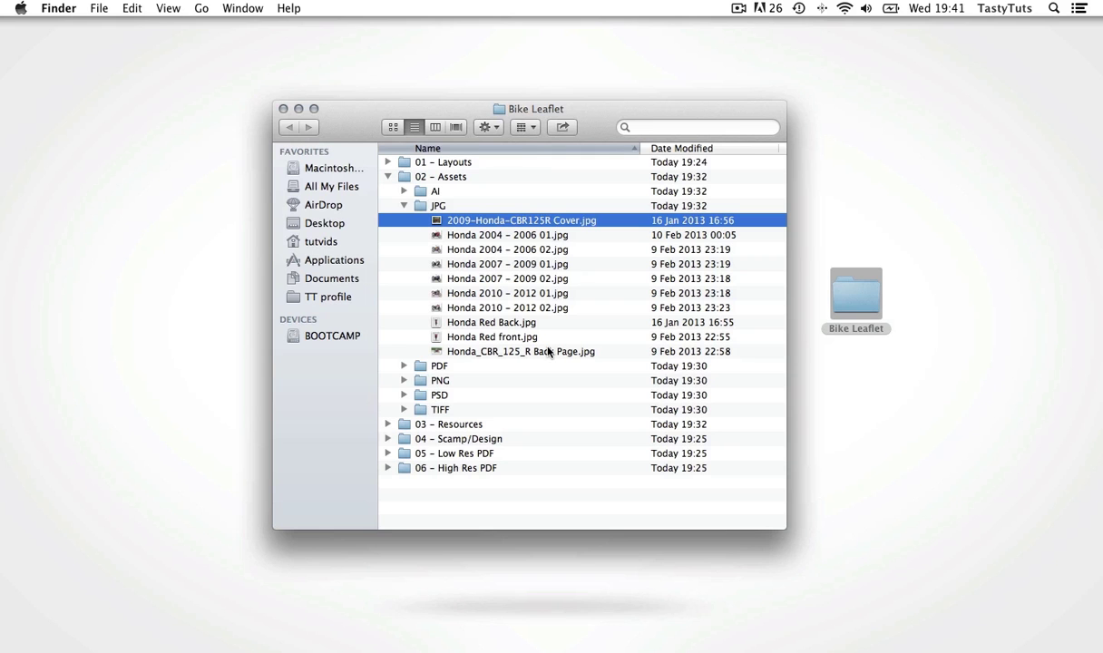
- Select all ten Honda JPG files in the JPG folder
shift+click(547, 353)
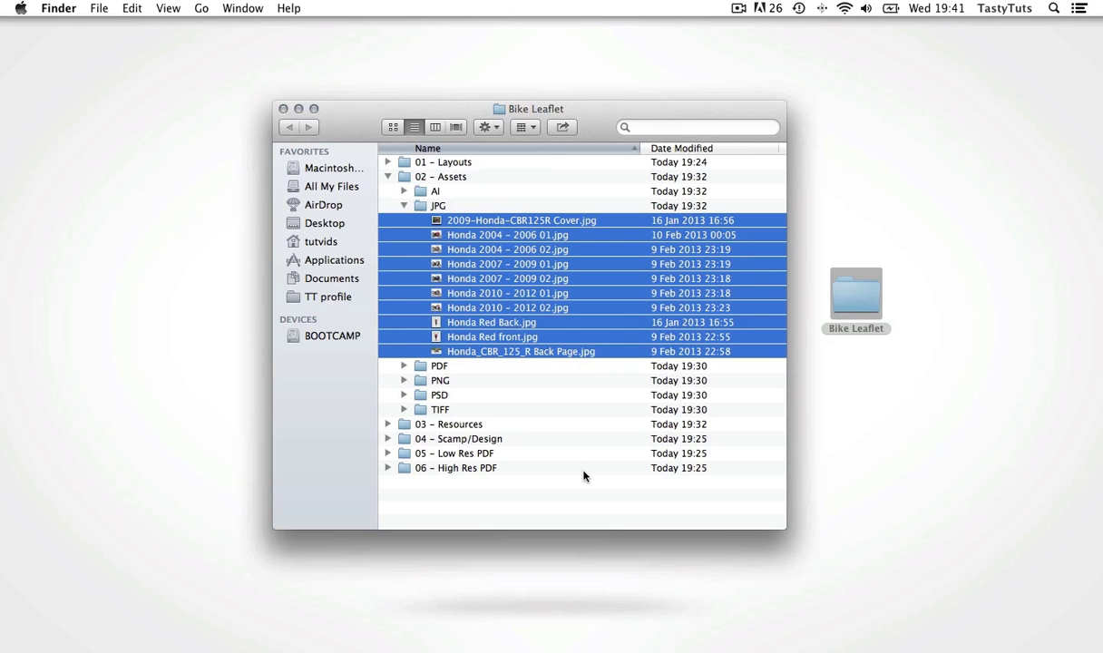